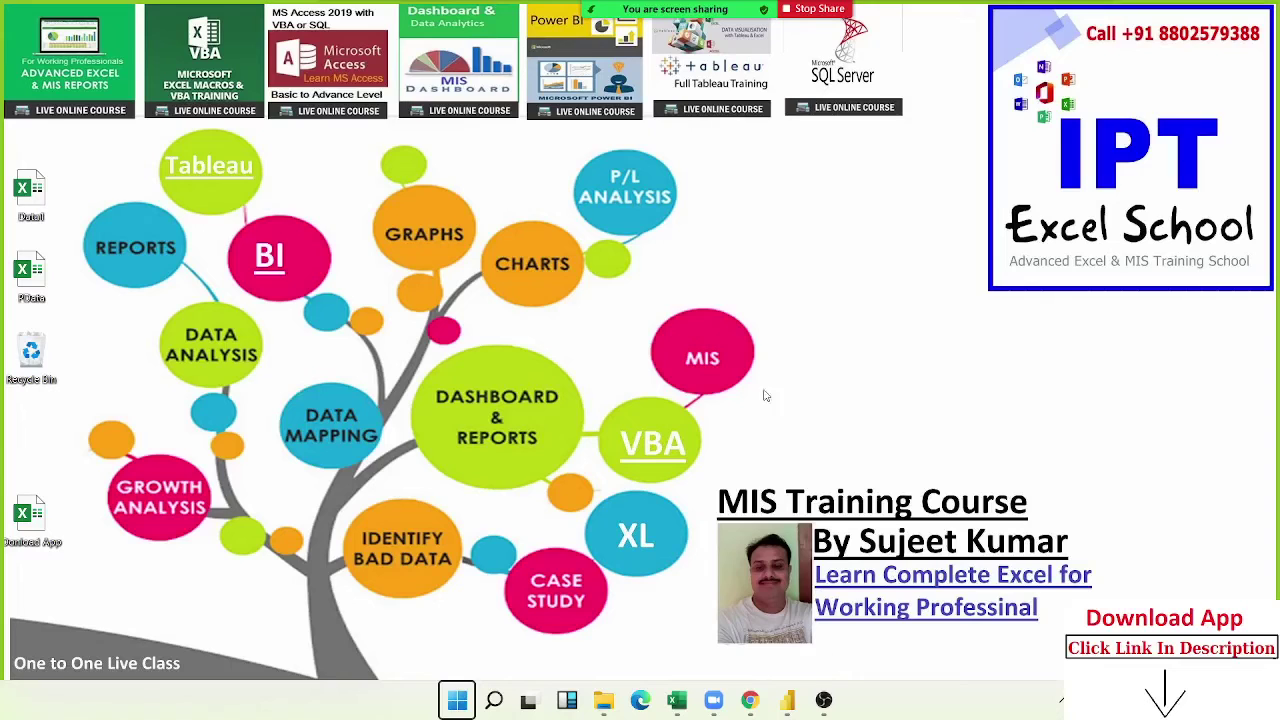
# Step: Switch from the Windows desktop to the Power BI Desktop window
pyautogui.moveTo(600, 10)
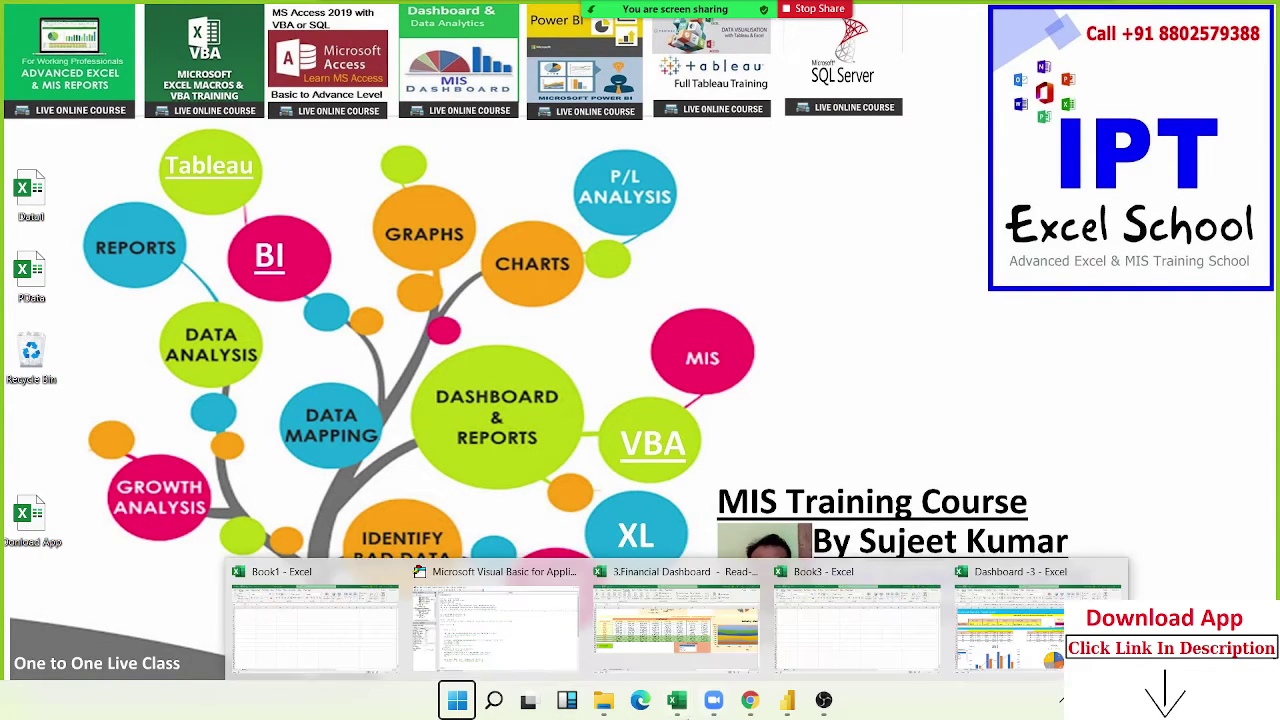
pyautogui.click(787, 700)
# Step: Add a blank waterfall chart visual, enlarge it, and select Table1 in the fields list
pyautogui.moveTo(756, 707)
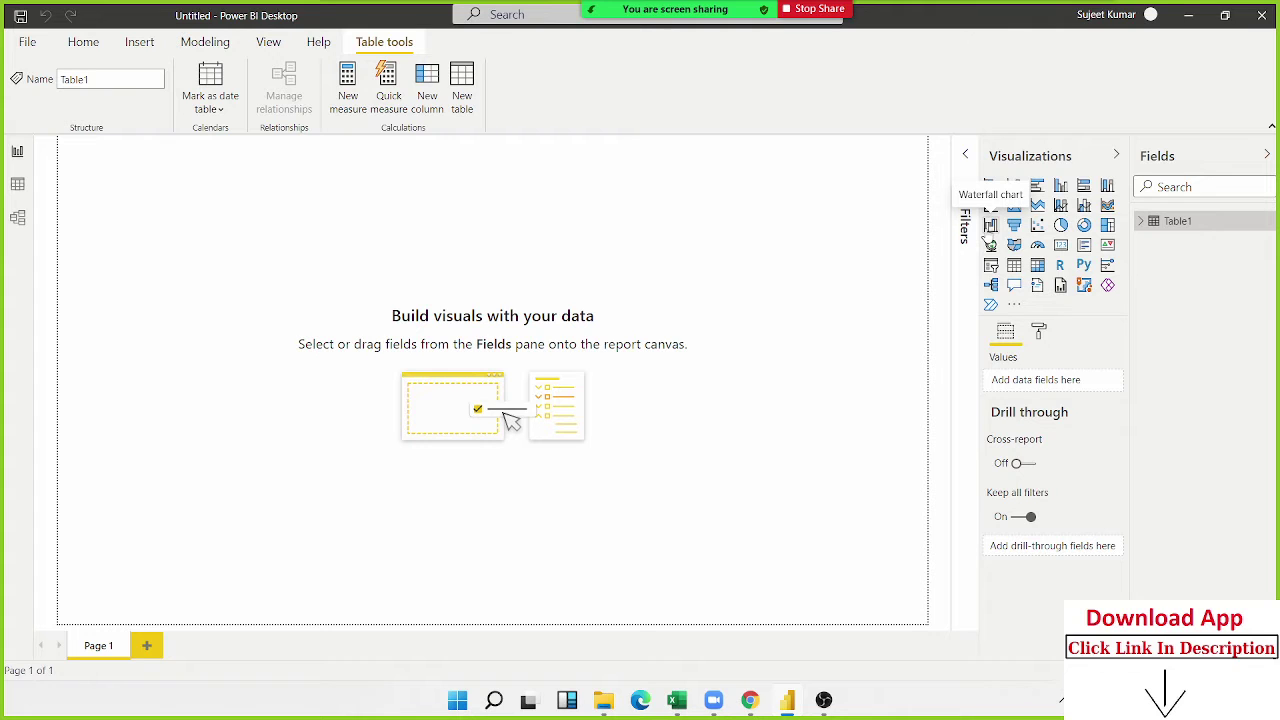
pyautogui.click(991, 225)
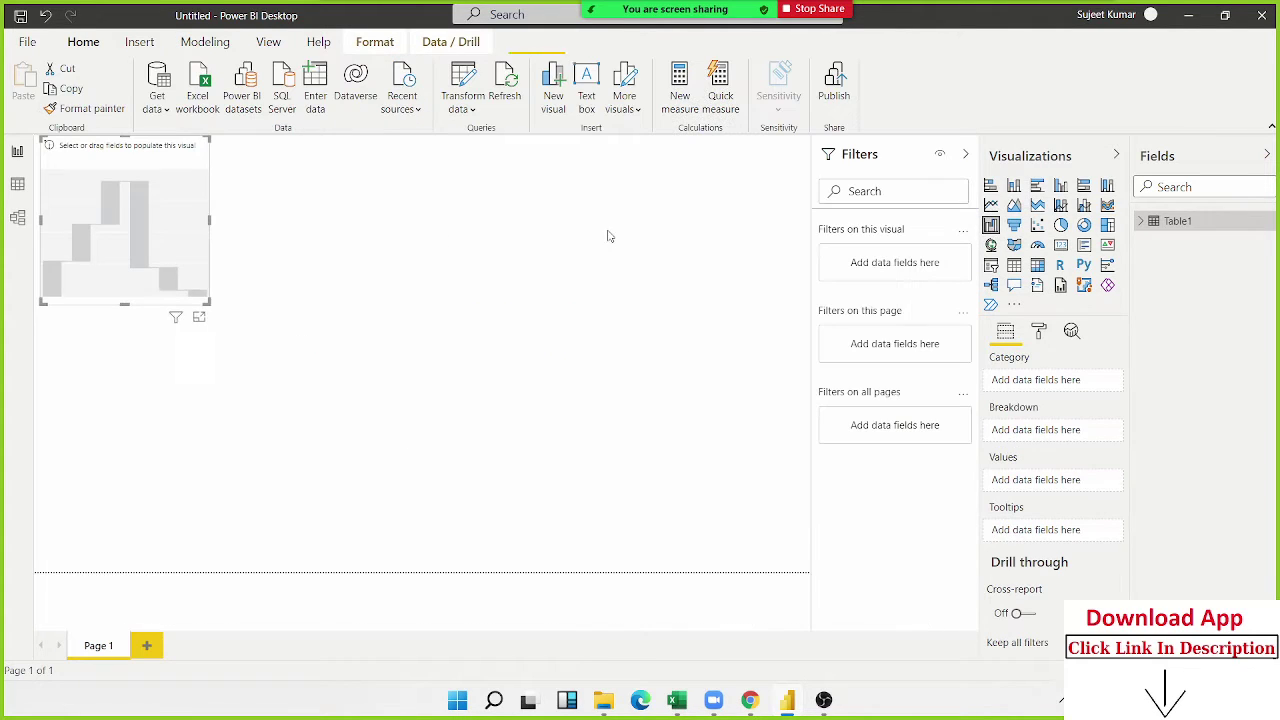
pyautogui.moveTo(212, 304); pyautogui.dragTo(369, 410)
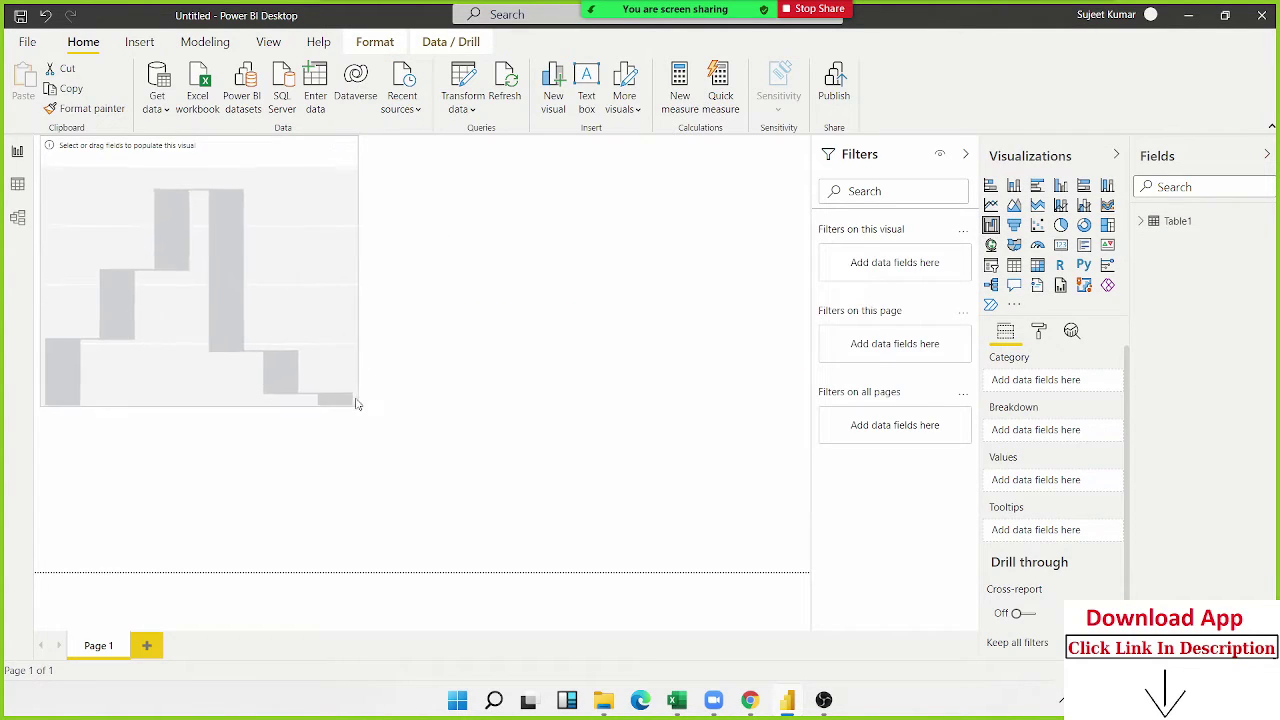
pyautogui.click(1177, 228)
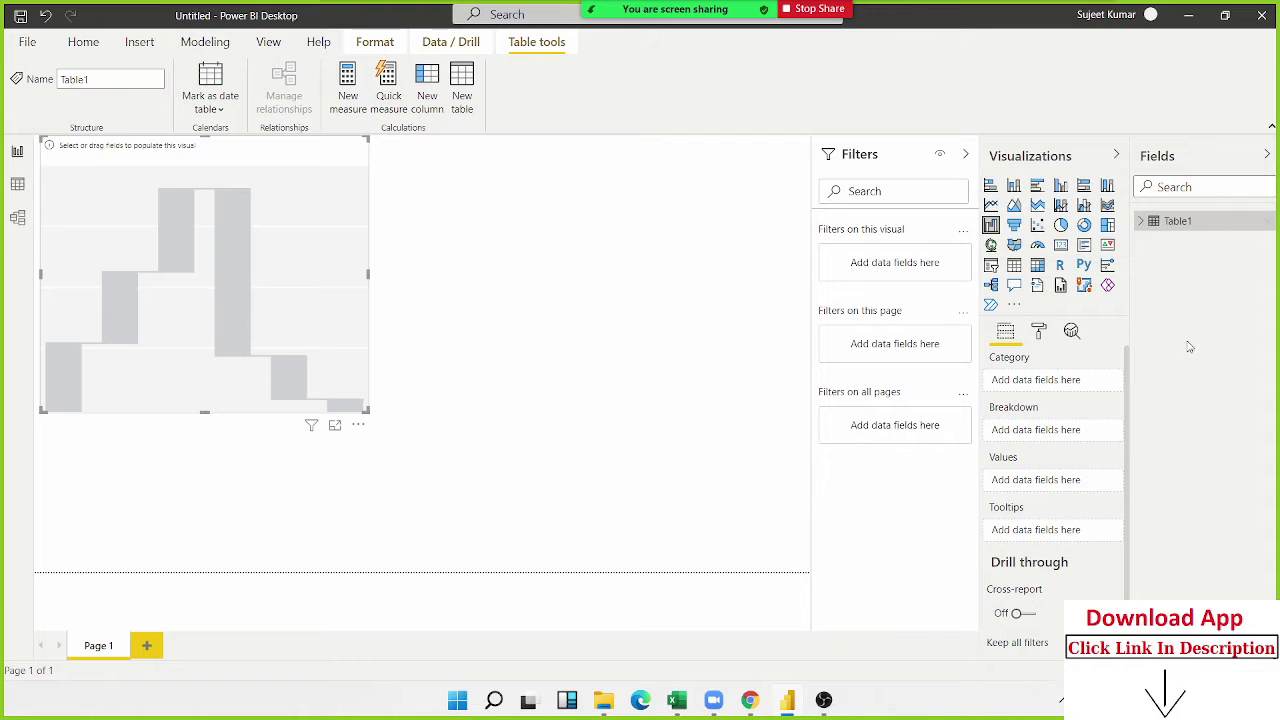
pyautogui.doubleClick(1175, 221)
# Step: Put Name in Category and Qty in Values, then widen the waterfall visual
pyautogui.click(1148, 224)
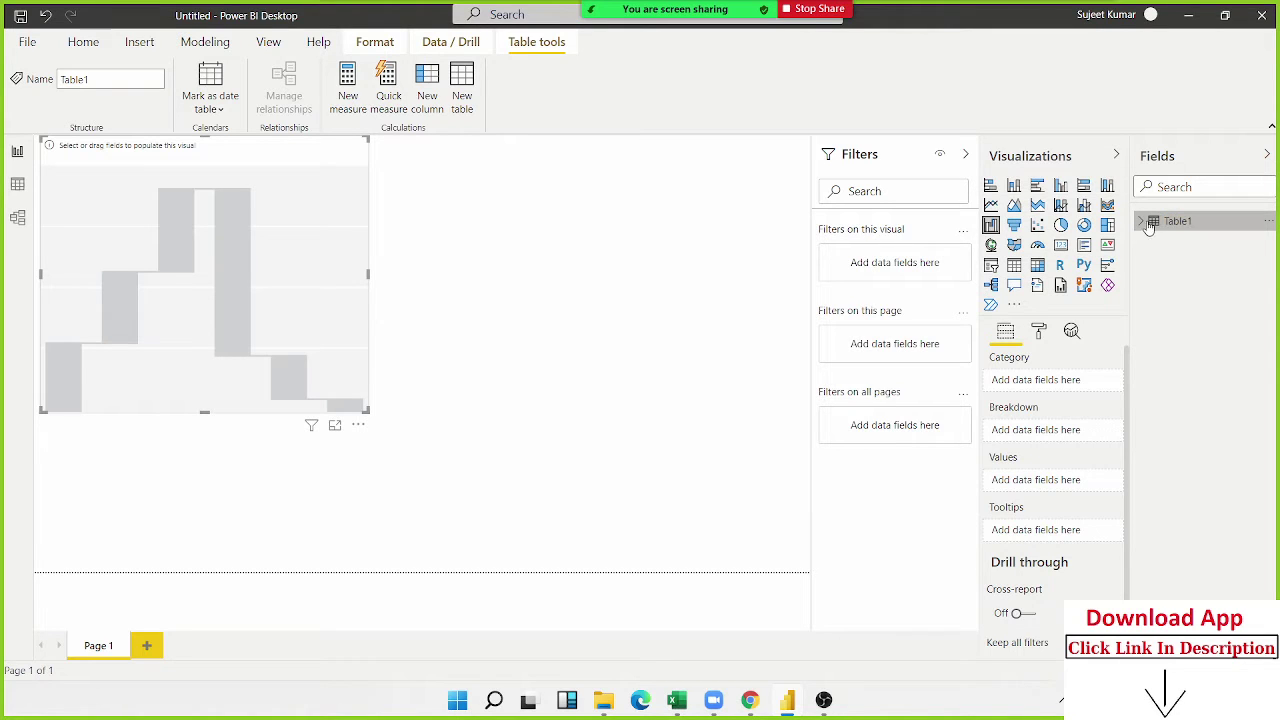
pyautogui.click(1148, 224)
pyautogui.click(1148, 224)
pyautogui.click(1148, 224)
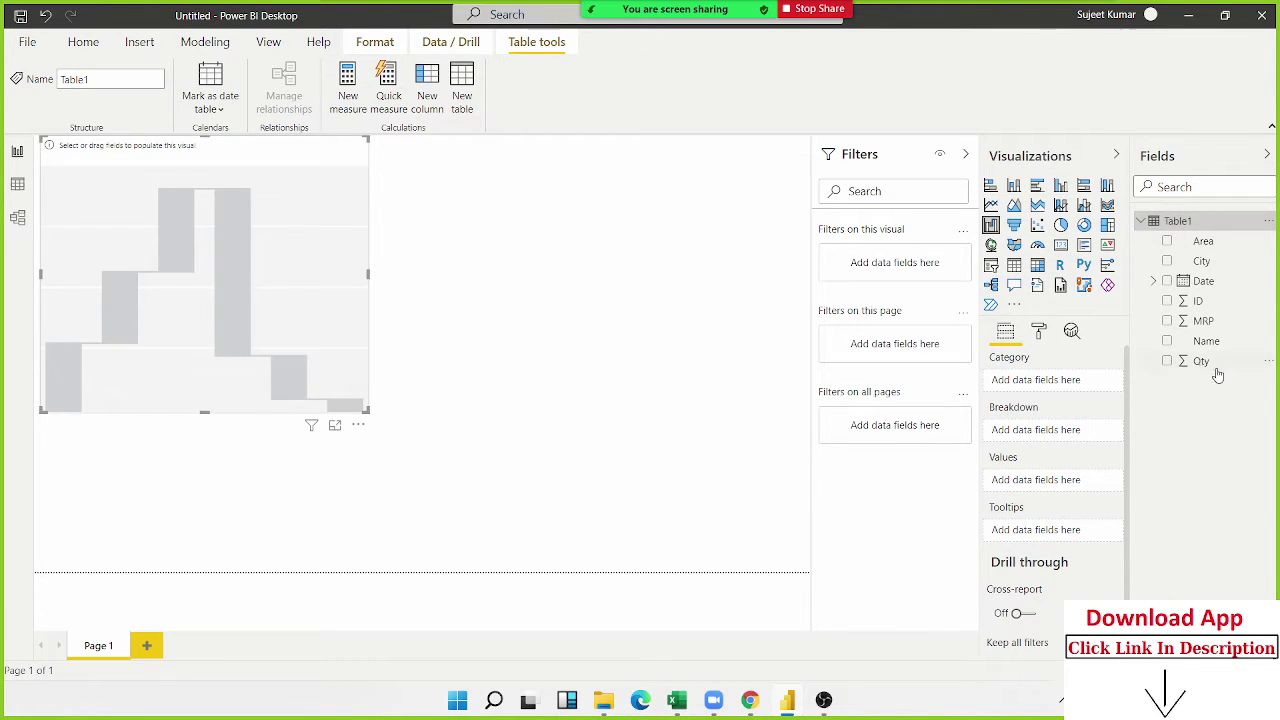
pyautogui.moveTo(1207, 341)
pyautogui.mouseDown()
pyautogui.moveTo(991, 381)
pyautogui.moveTo(276, 304)
pyautogui.mouseUp()
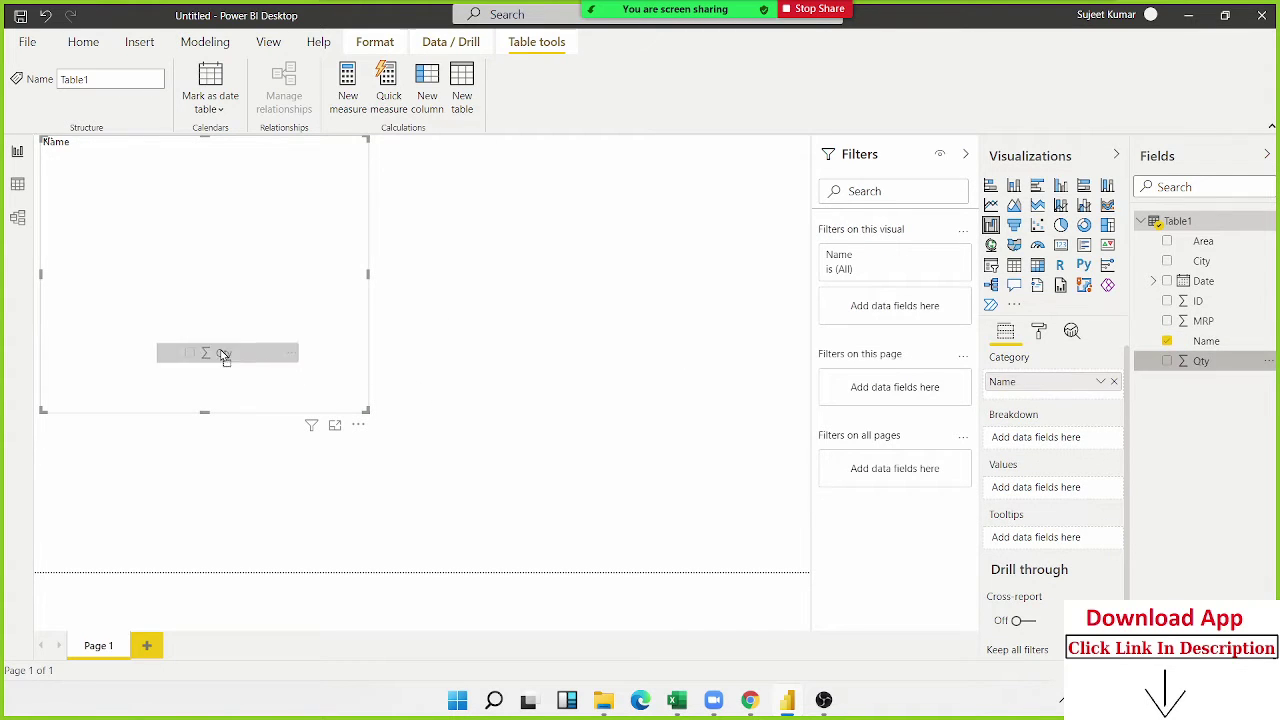
pyautogui.moveTo(1207, 361); pyautogui.dragTo(254, 346)
pyautogui.moveTo(365, 410); pyautogui.dragTo(765, 515)
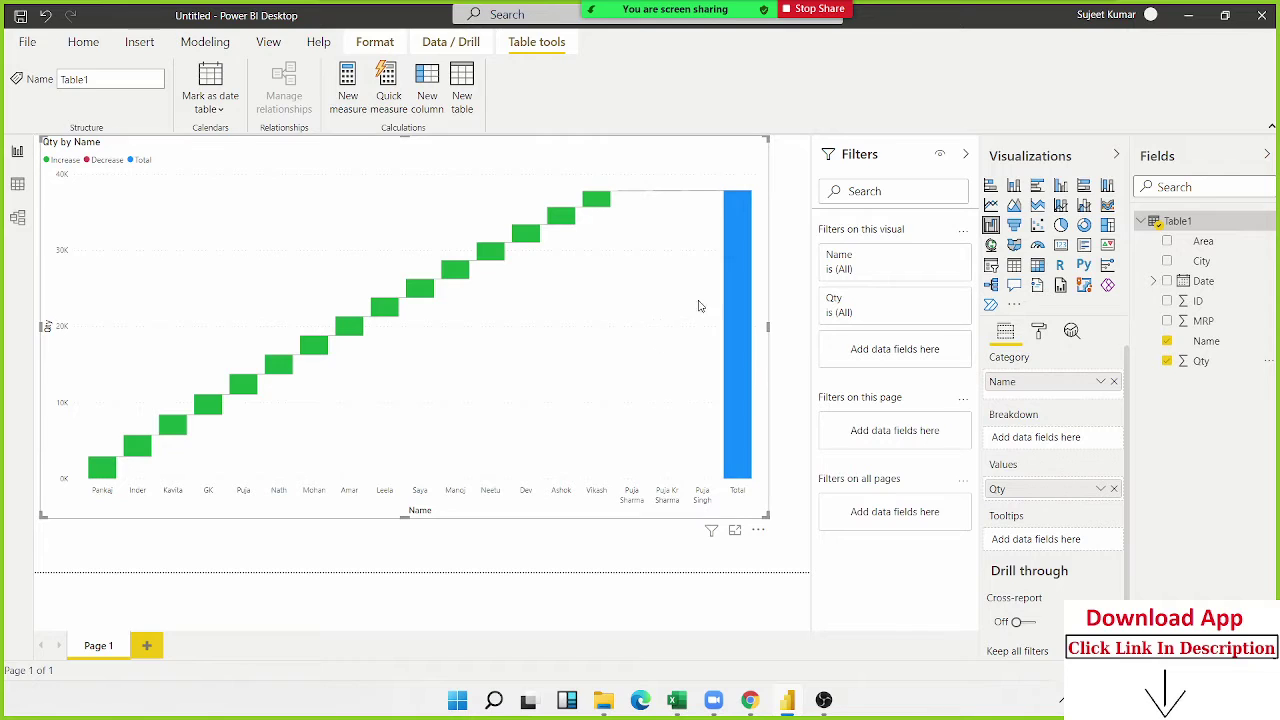
pyautogui.moveTo(747, 307)
pyautogui.moveTo(102, 480)
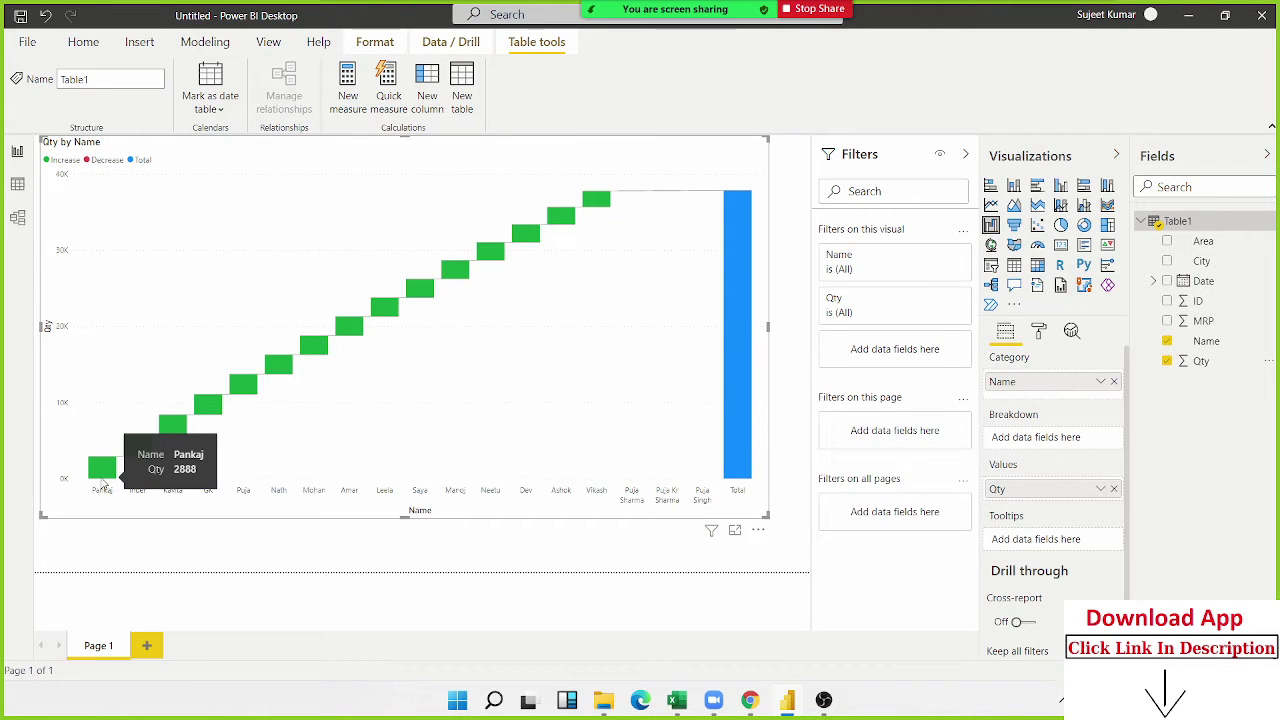
pyautogui.moveTo(135, 457)
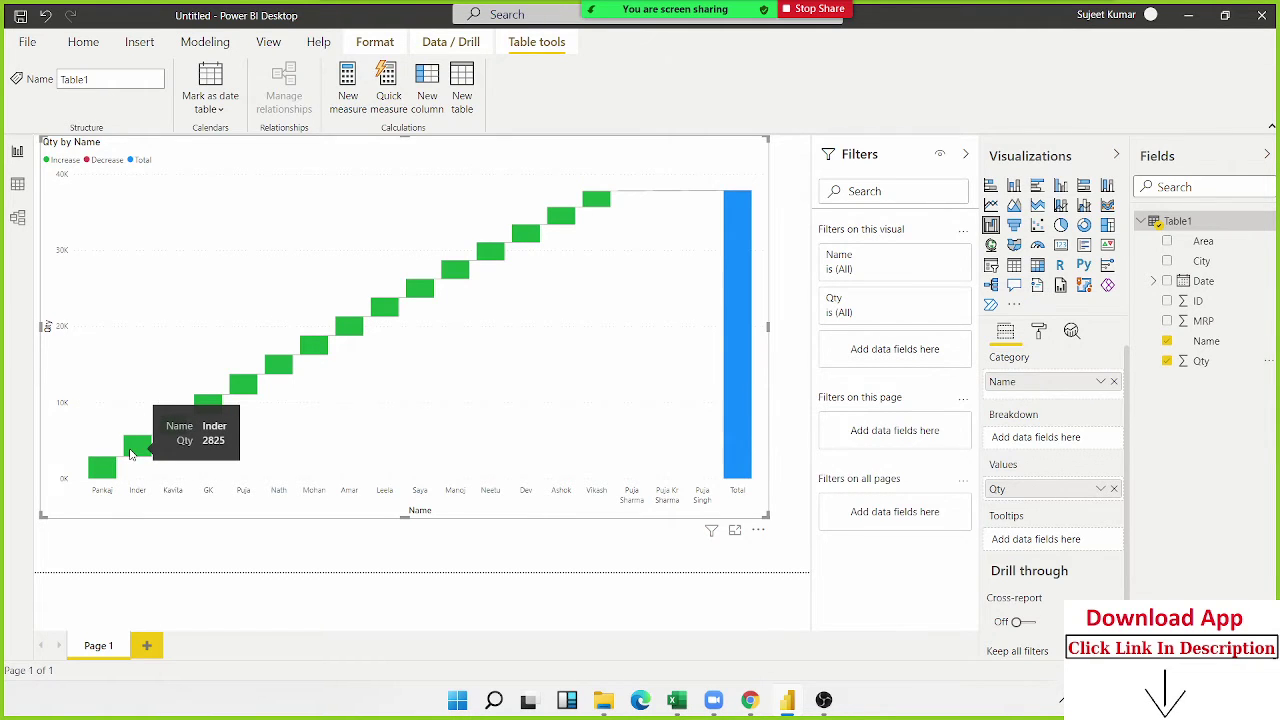
pyautogui.moveTo(167, 432)
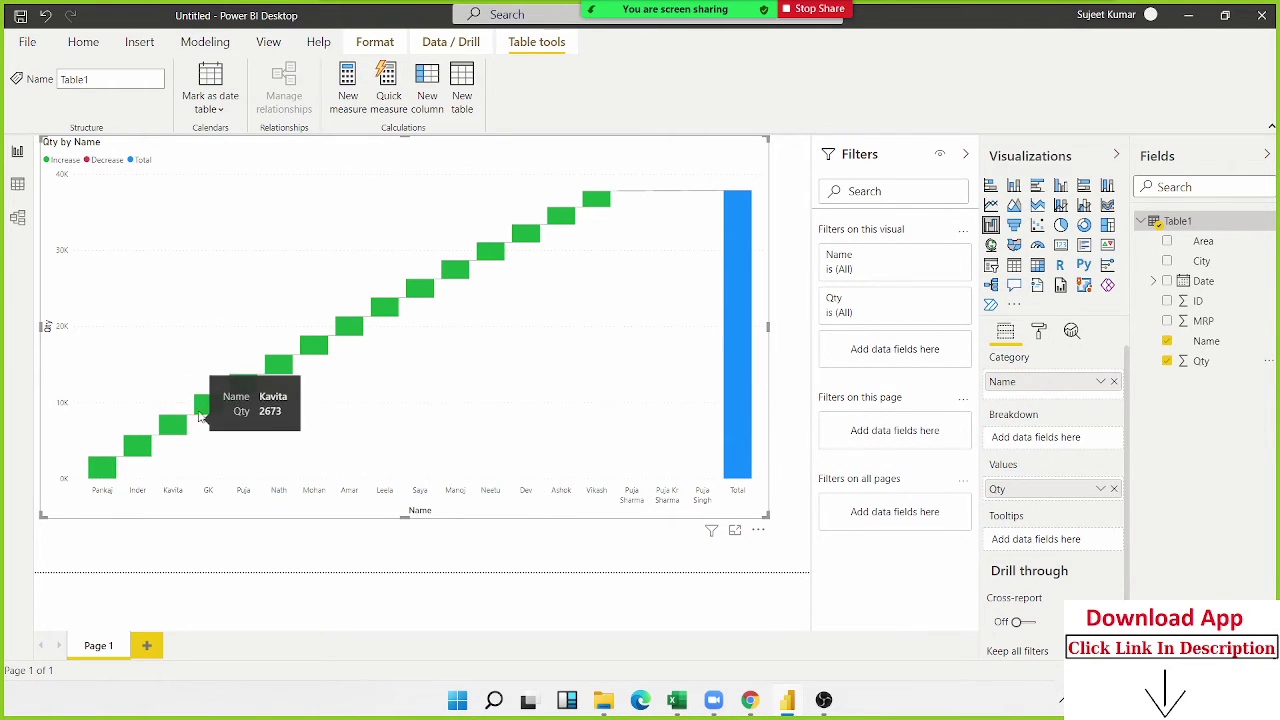
pyautogui.moveTo(237, 396)
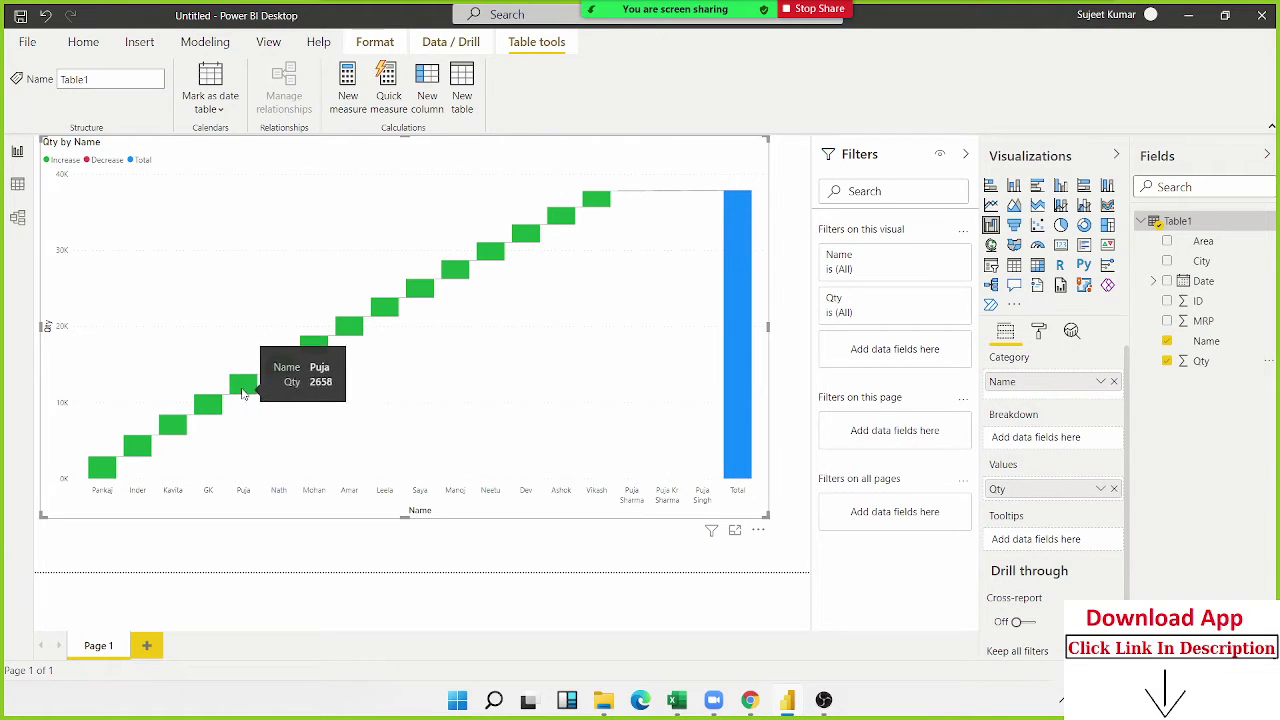
pyautogui.moveTo(270, 371)
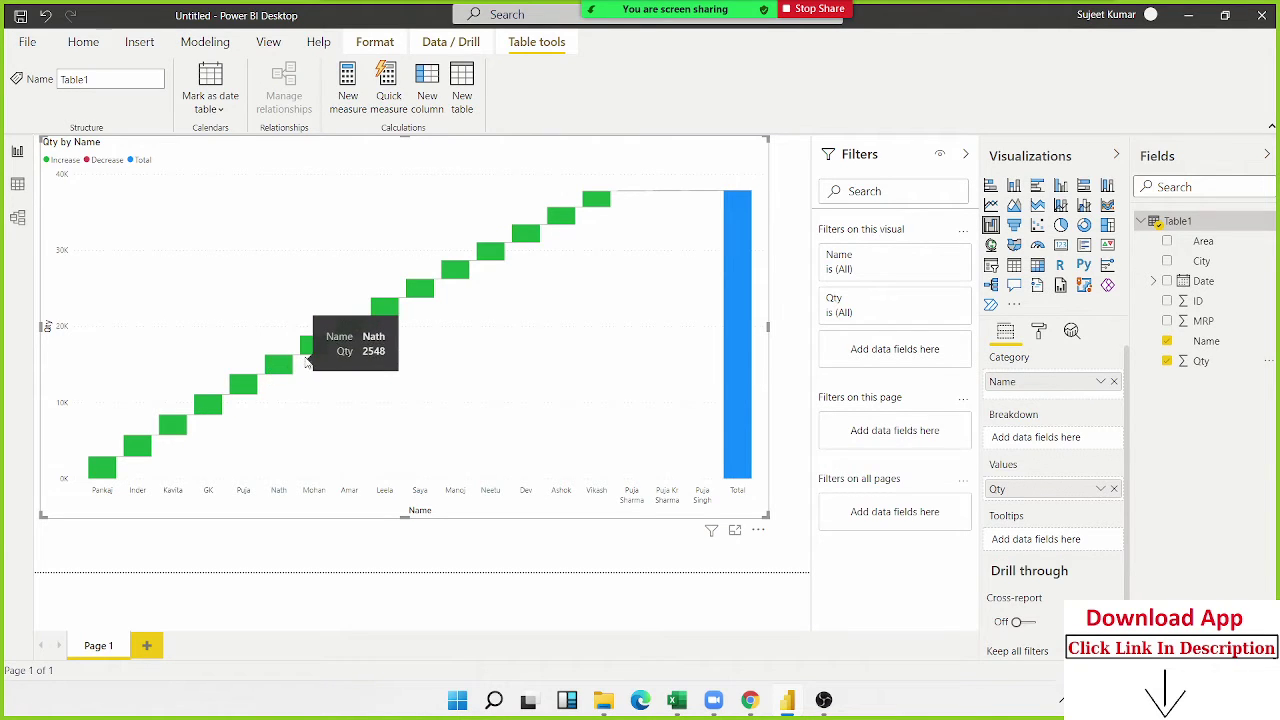
pyautogui.moveTo(316, 346)
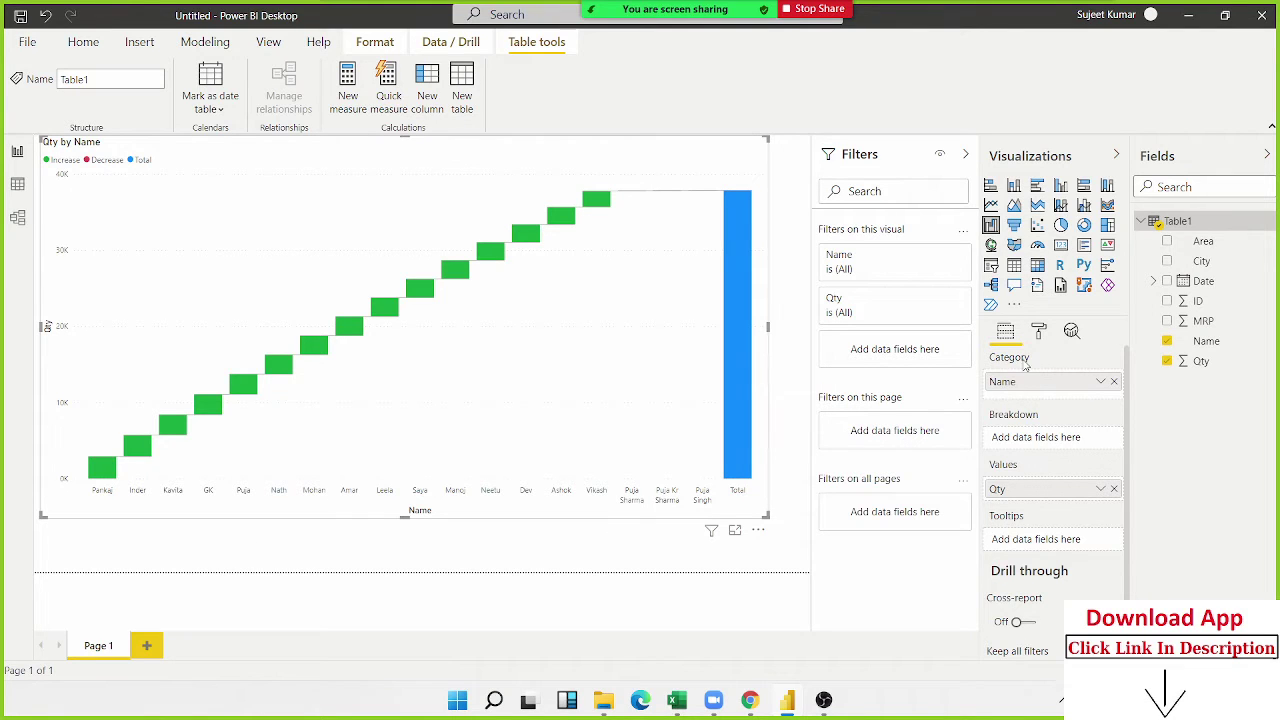
# Step: Fix the waterfall's Y axis range to start at 0 and end at 40000
pyautogui.click(1038, 332)
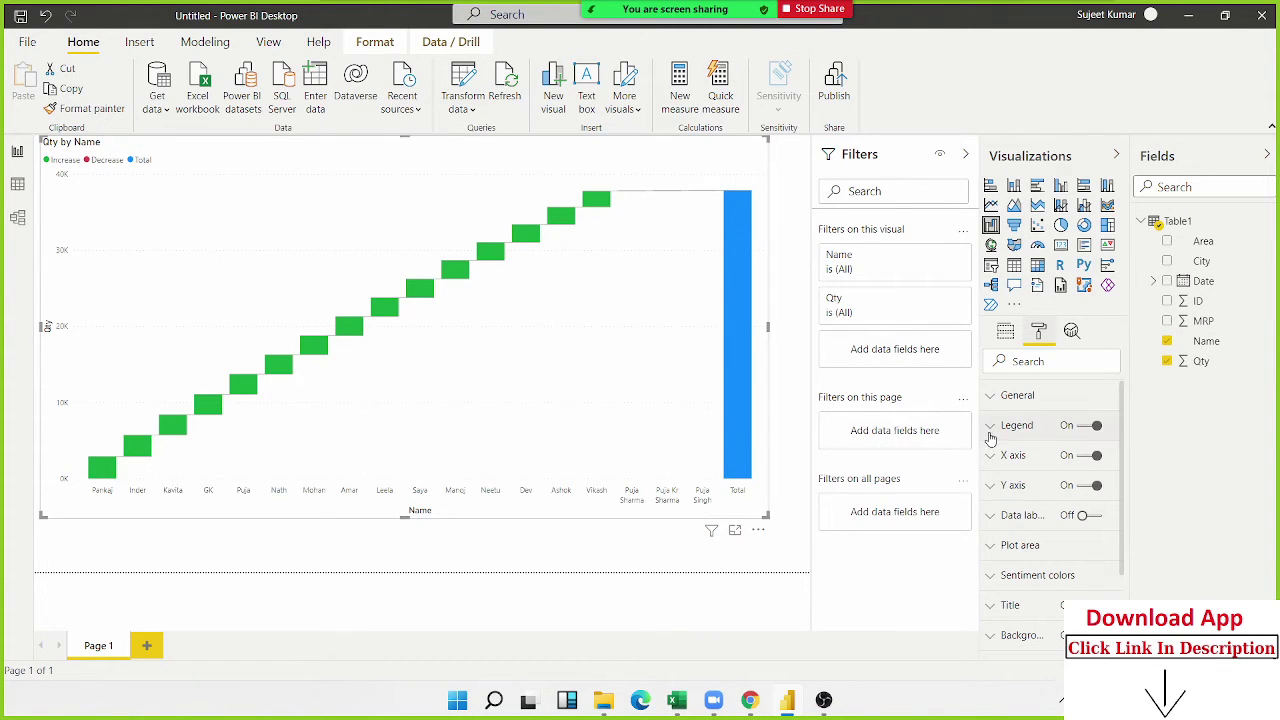
pyautogui.click(989, 485)
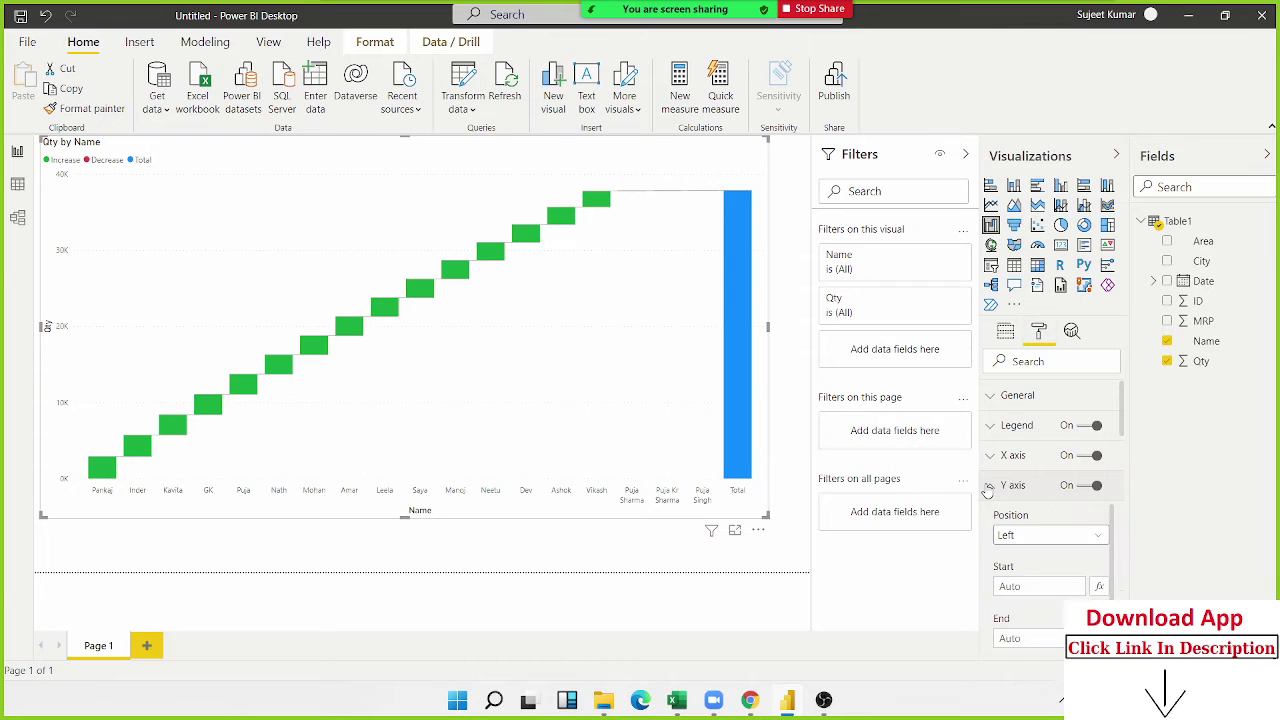
pyautogui.scroll(-1, 1034, 564)
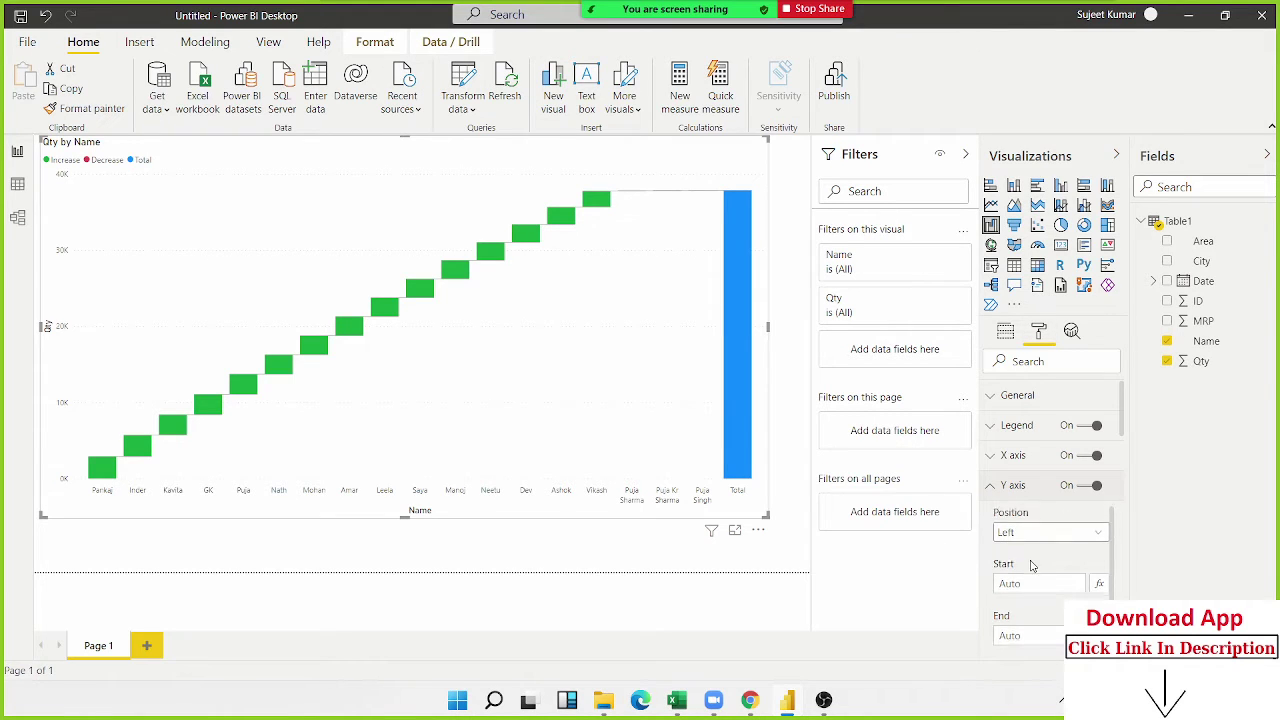
pyautogui.click(1035, 565)
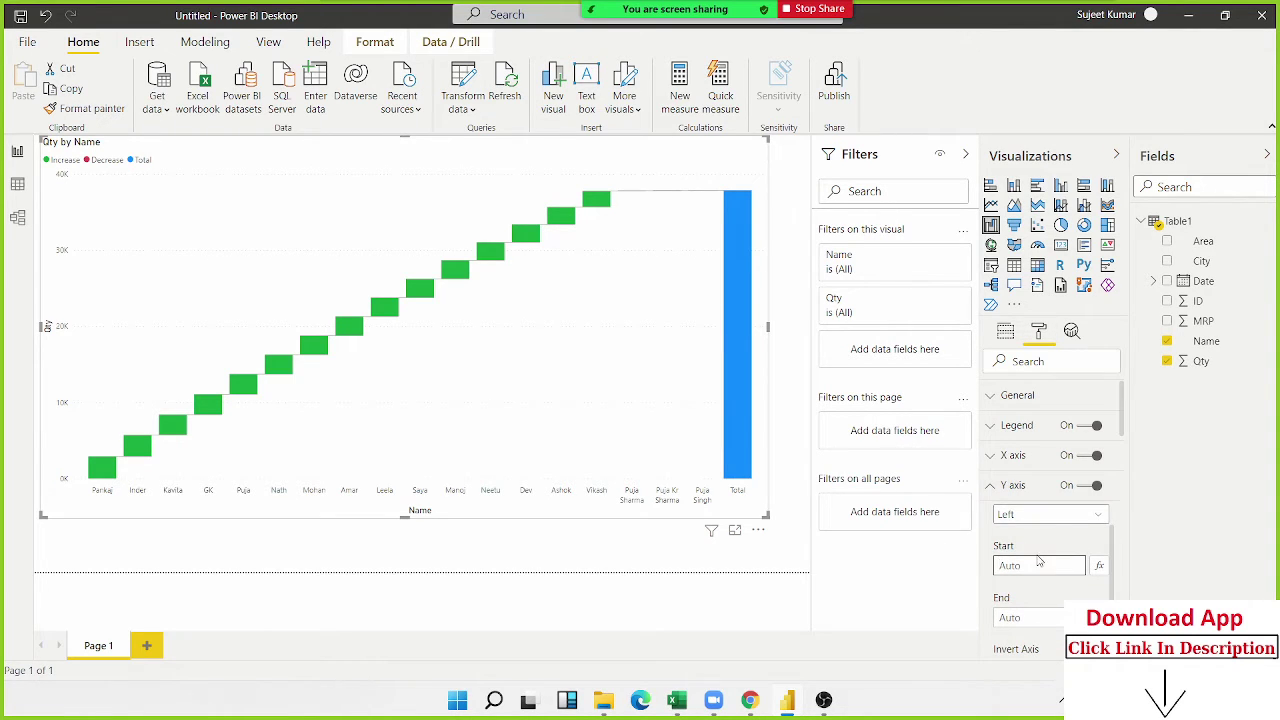
pyautogui.write('0')
pyautogui.scroll(-3, 1040, 563)
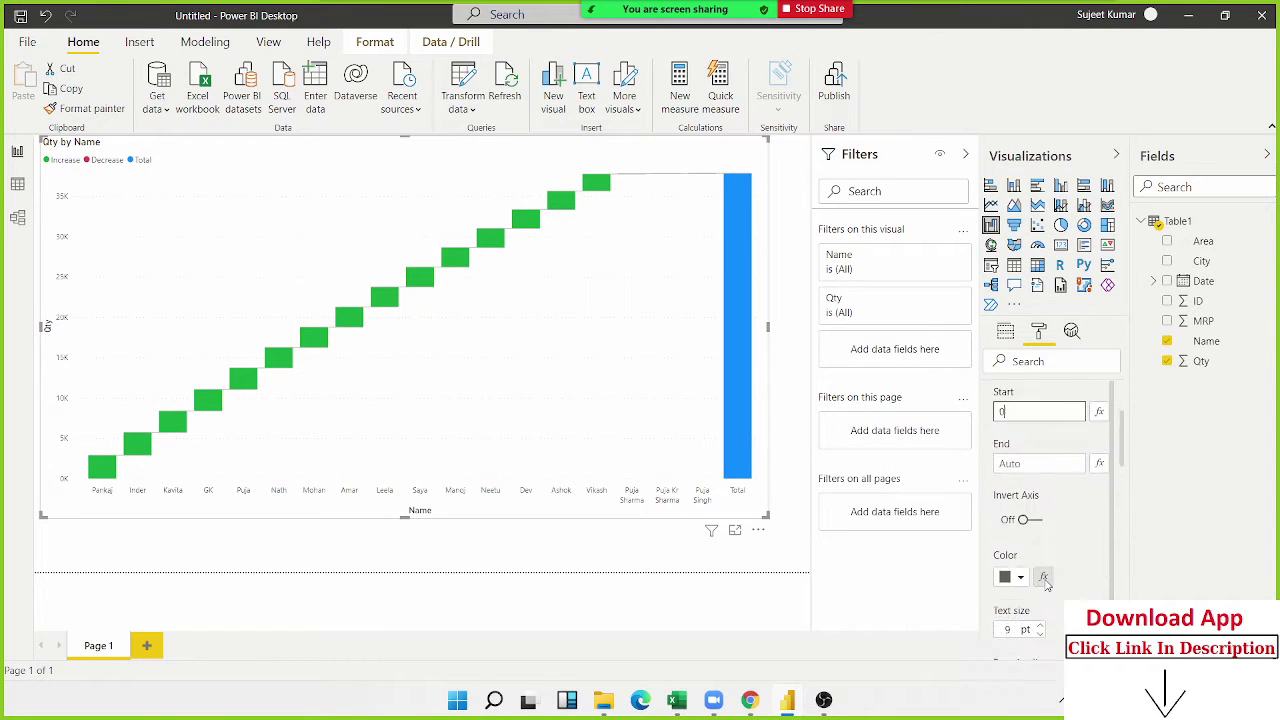
pyautogui.click(1040, 450)
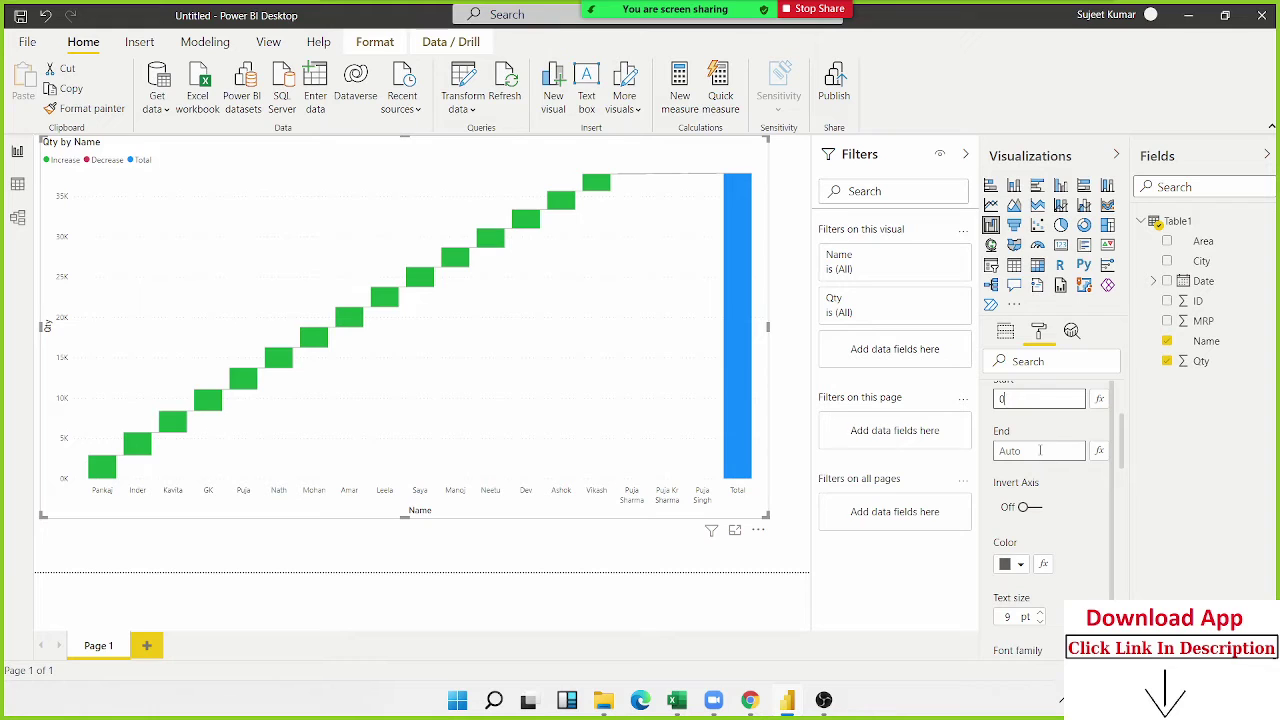
pyautogui.write('4000')
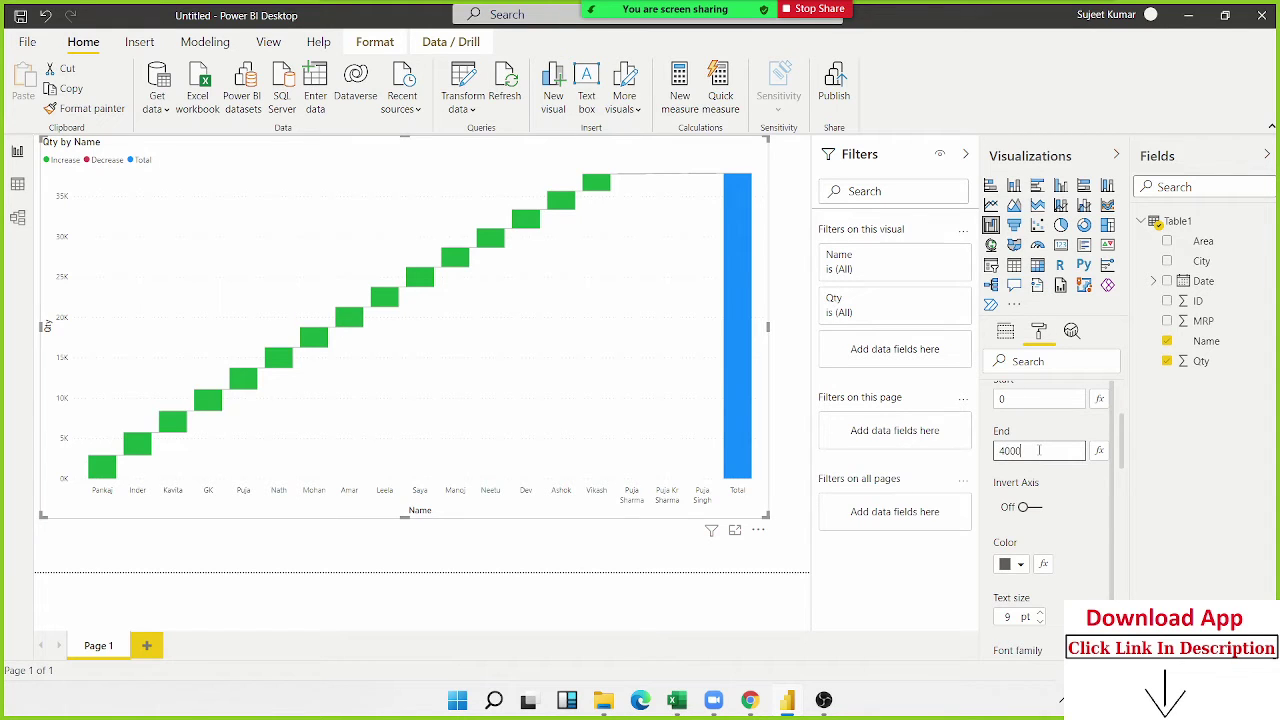
pyautogui.press('Return')
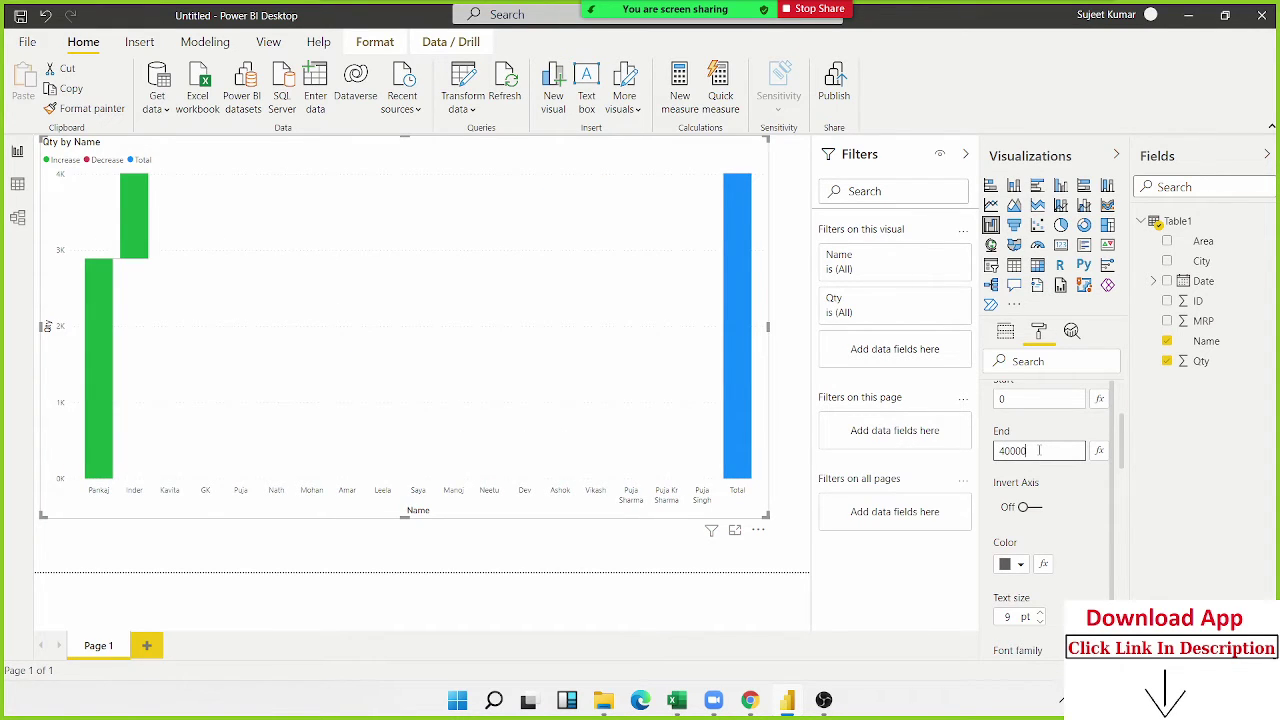
pyautogui.press('Return')
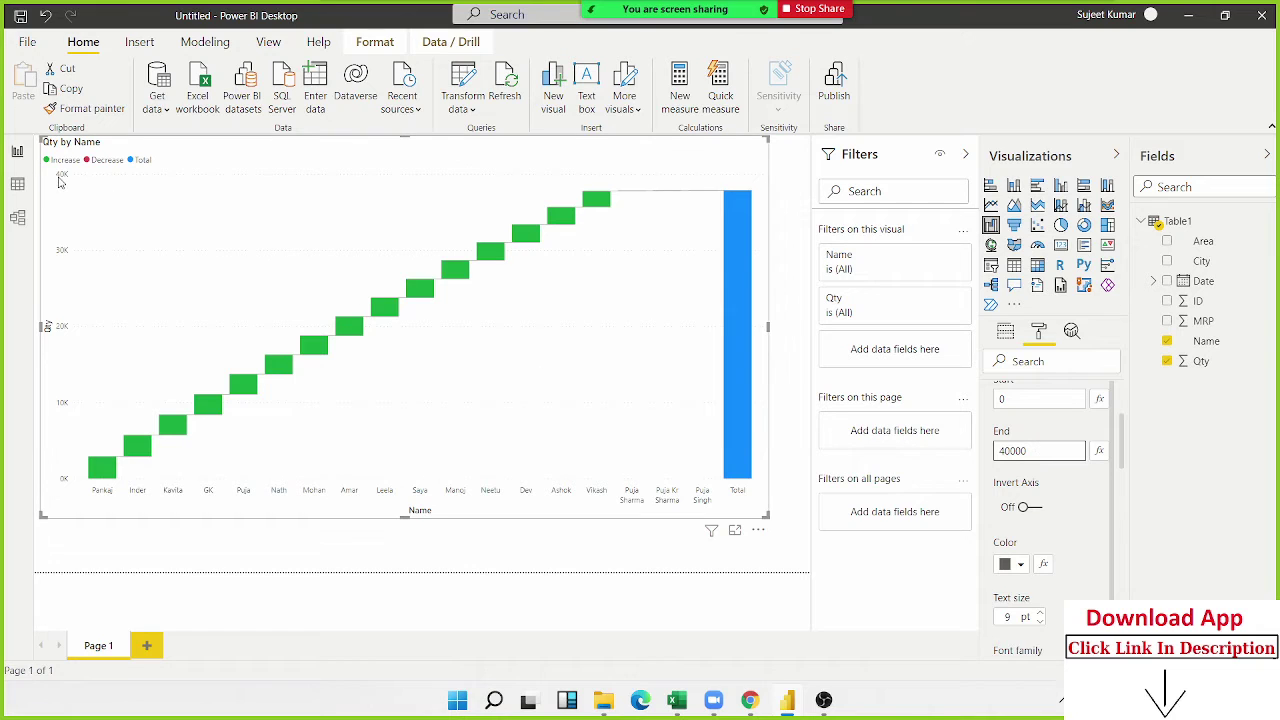
pyautogui.click(1079, 487)
pyautogui.scroll(1, 1064, 510)
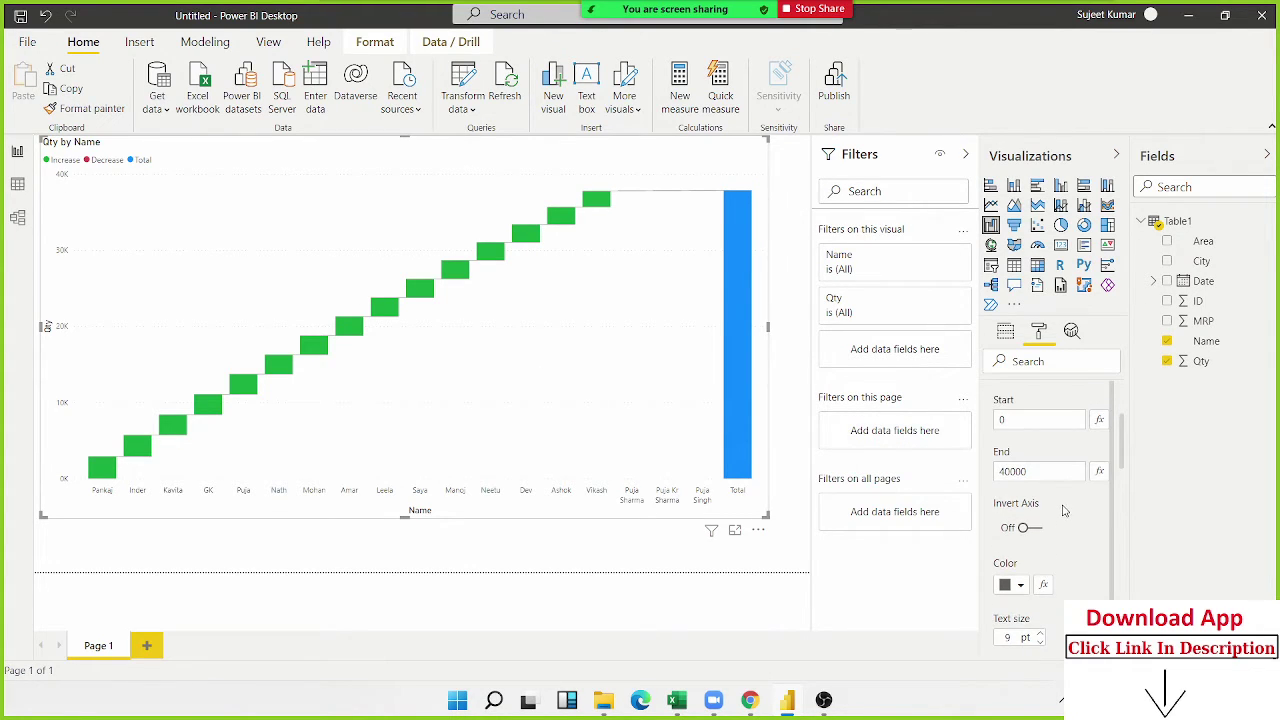
pyautogui.scroll(-1, 1064, 510)
pyautogui.scroll(-1, 1060, 520)
pyautogui.scroll(-2, 1050, 545)
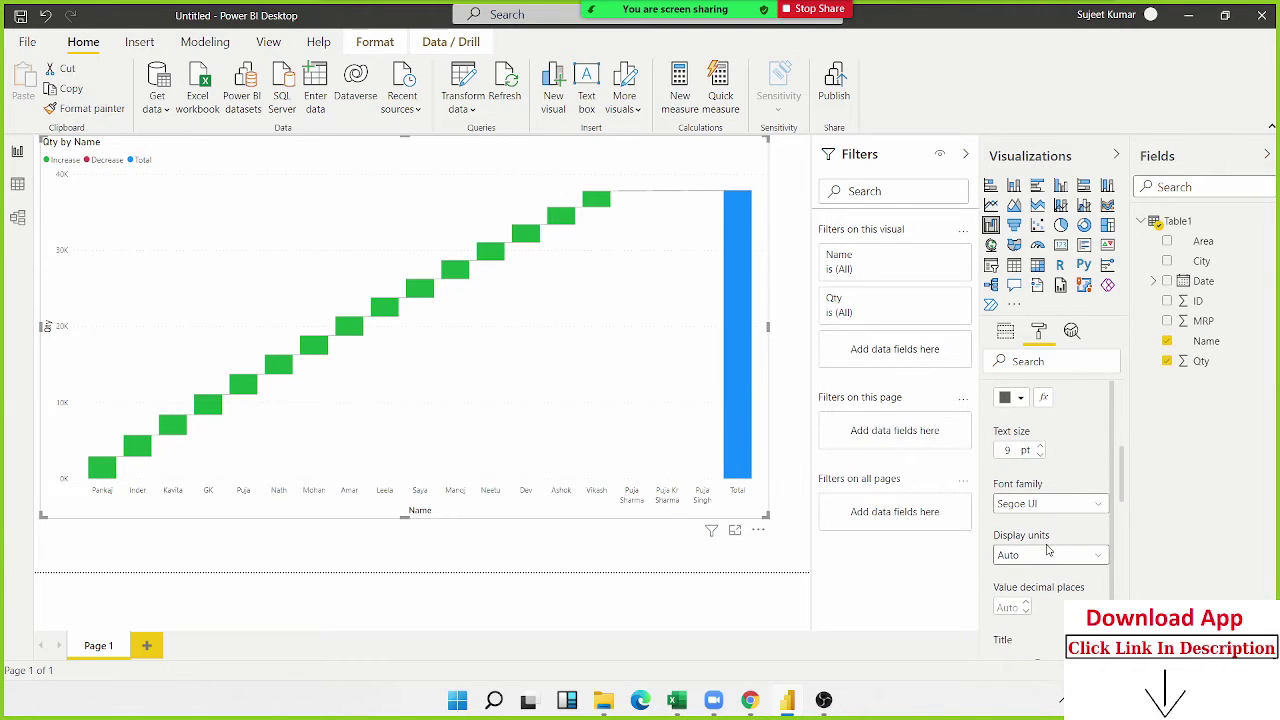
pyautogui.scroll(-3, 1049, 546)
pyautogui.scroll(1, 1043, 517)
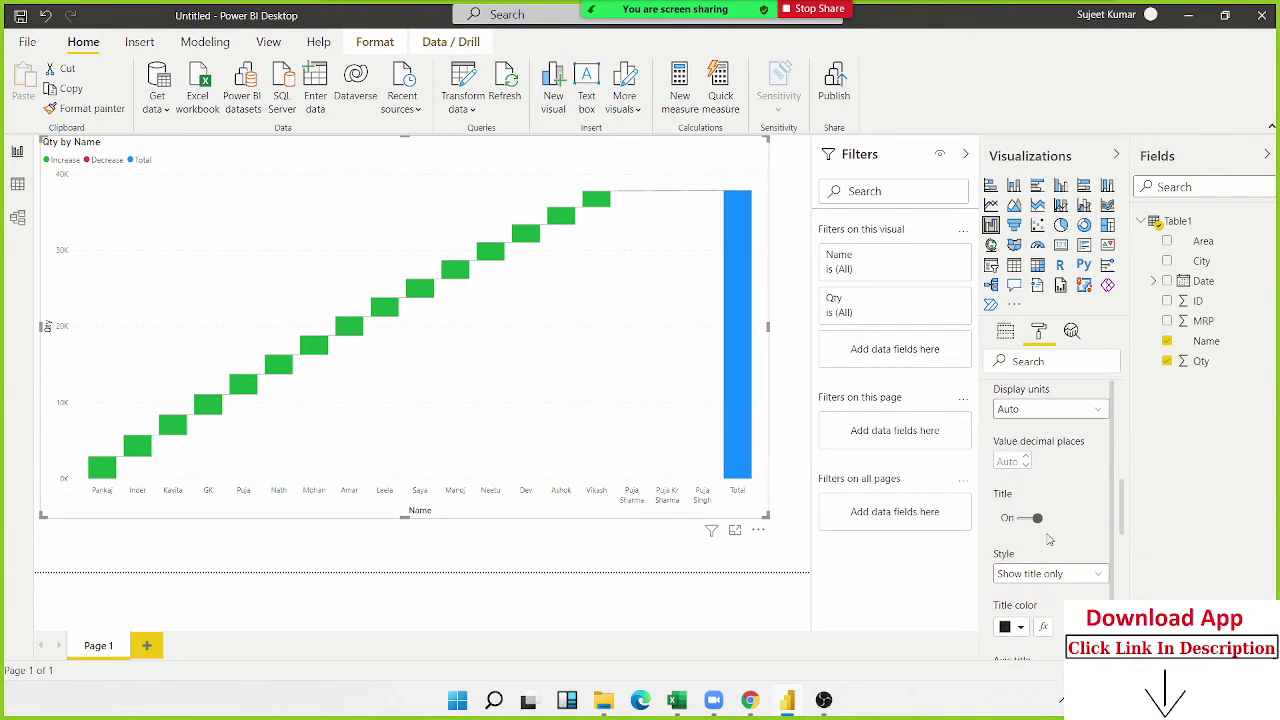
pyautogui.click(1048, 410)
pyautogui.click(1048, 424)
pyautogui.scroll(-1, 1065, 478)
pyautogui.scroll(-1, 1065, 478)
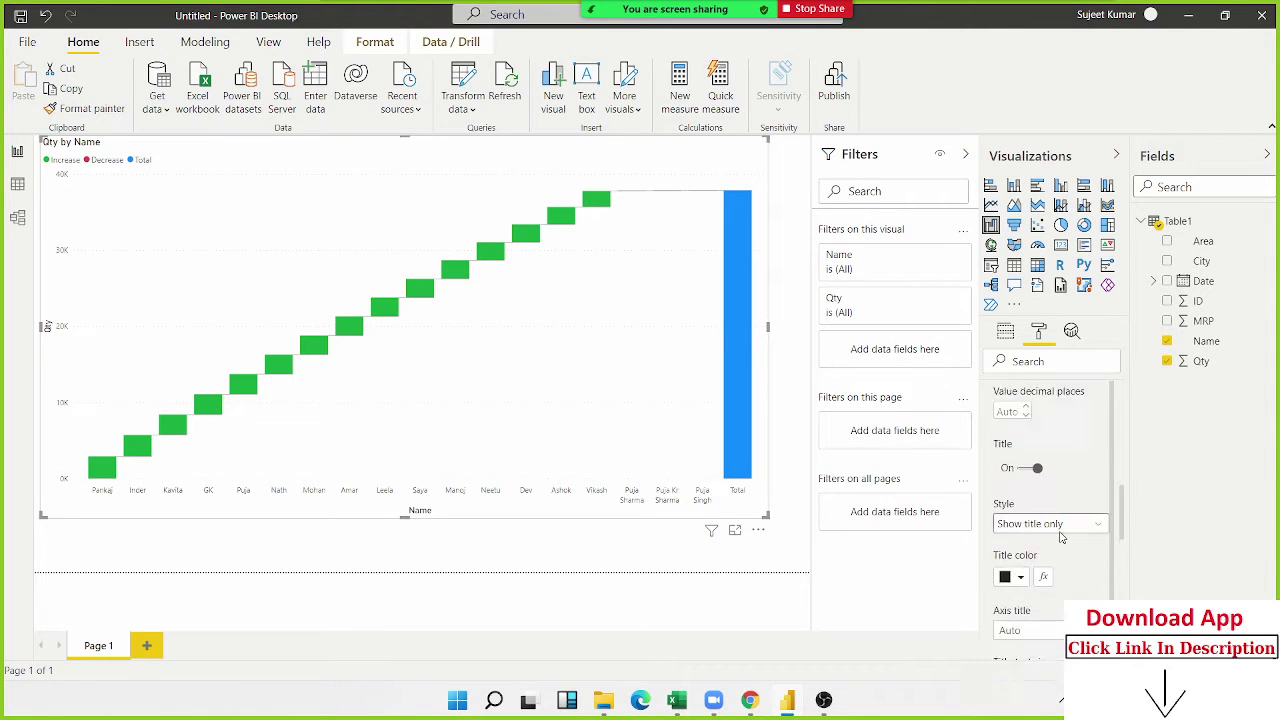
pyautogui.scroll(-1, 1062, 482)
pyautogui.scroll(-1, 1058, 486)
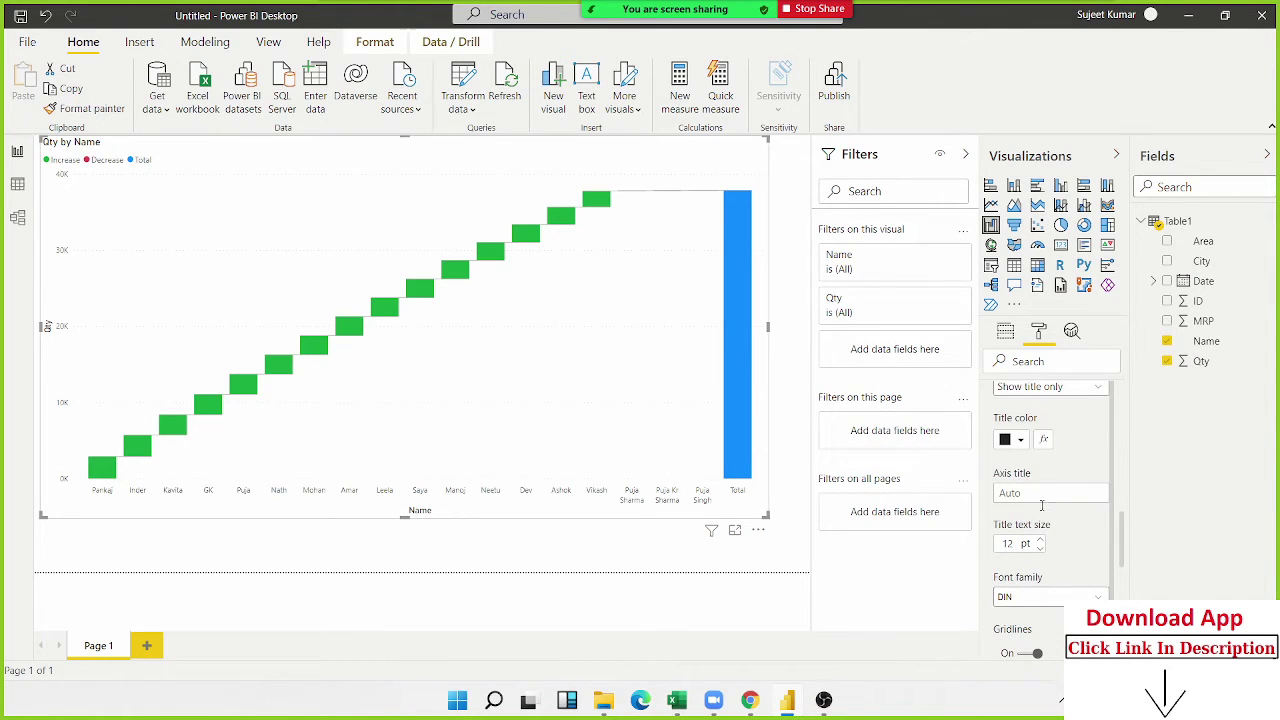
pyautogui.scroll(-1, 1041, 510)
pyautogui.scroll(-1, 1043, 520)
pyautogui.scroll(2, 1043, 522)
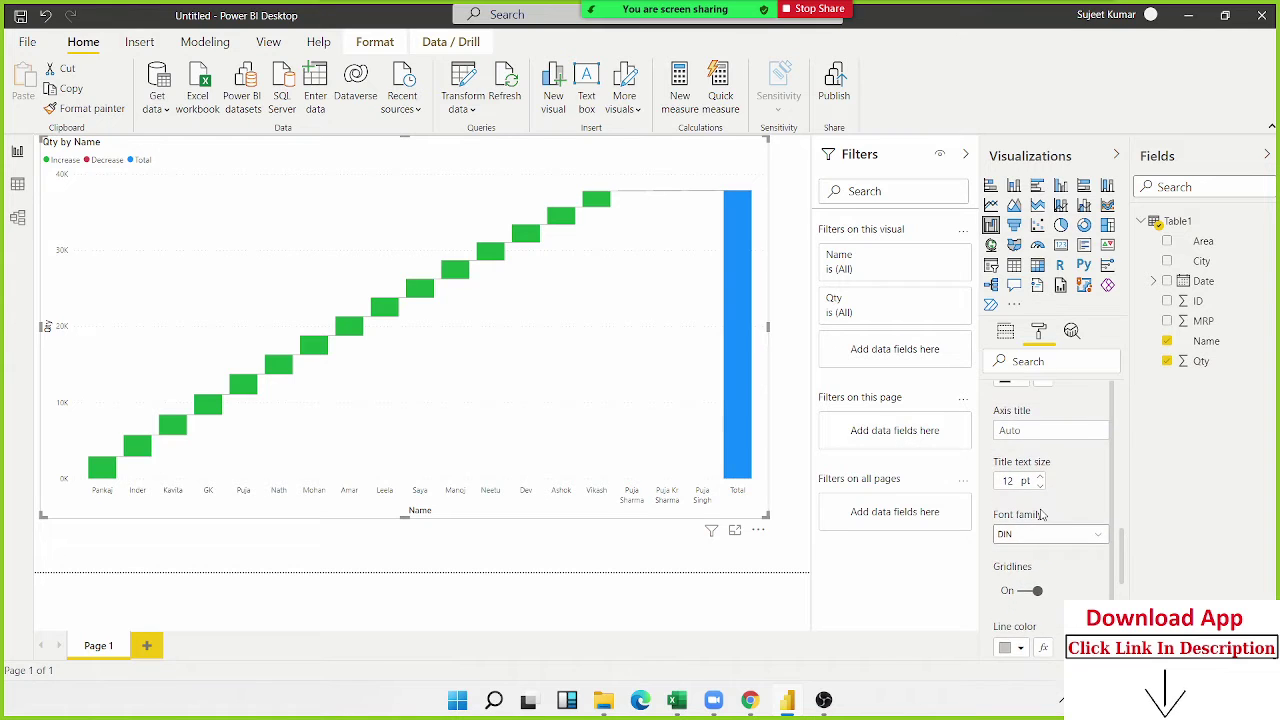
pyautogui.scroll(2, 1043, 518)
pyautogui.scroll(3, 1040, 516)
pyautogui.scroll(2, 1036, 525)
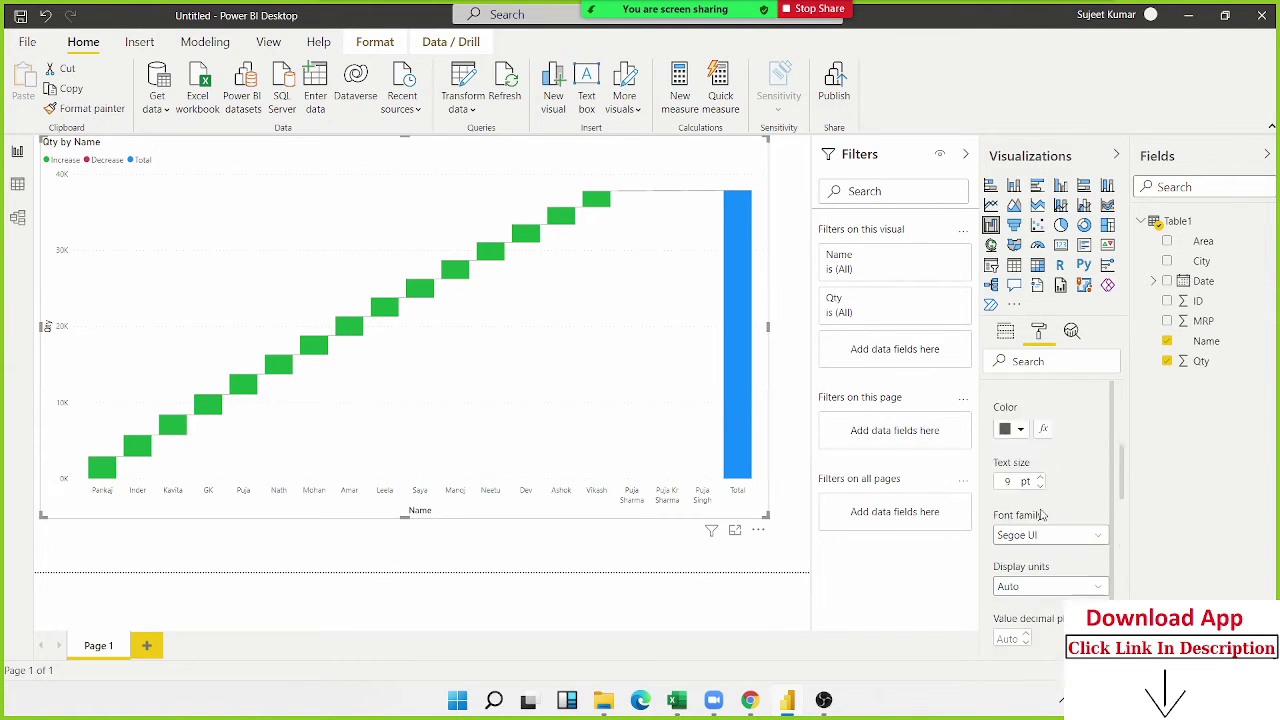
pyautogui.scroll(2, 1033, 533)
pyautogui.scroll(3, 1030, 540)
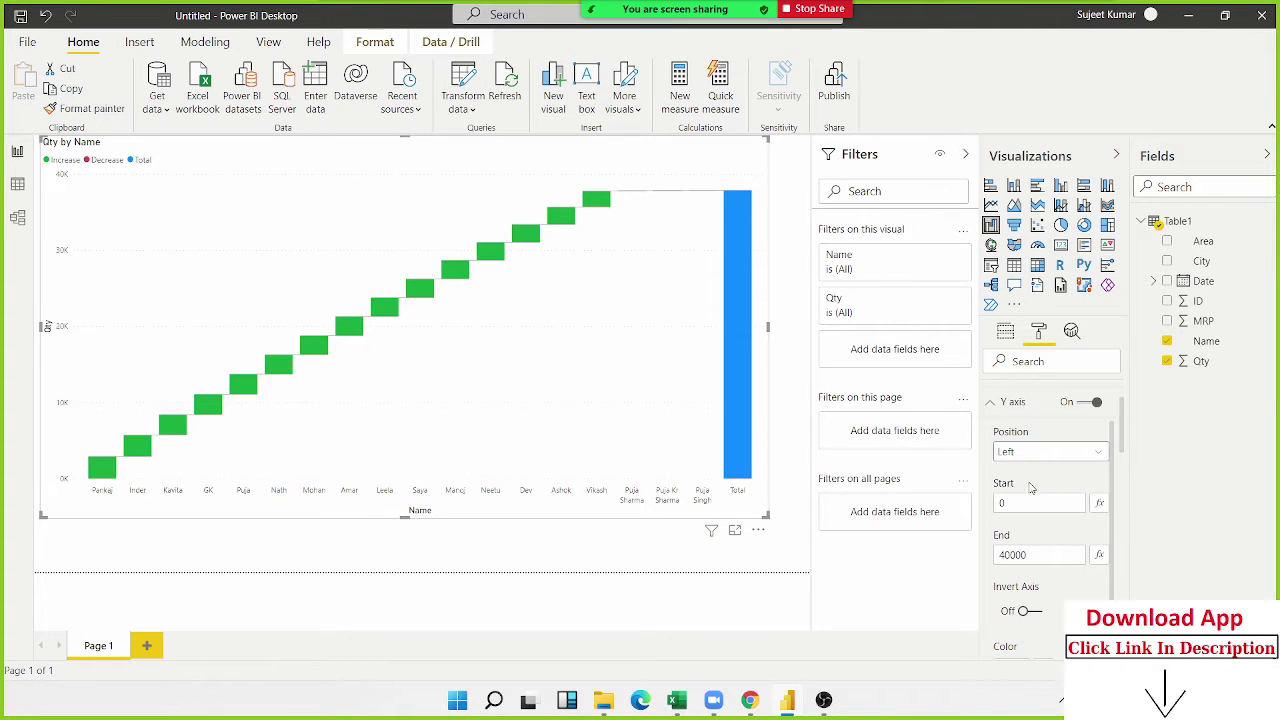
pyautogui.scroll(-1, 1036, 536)
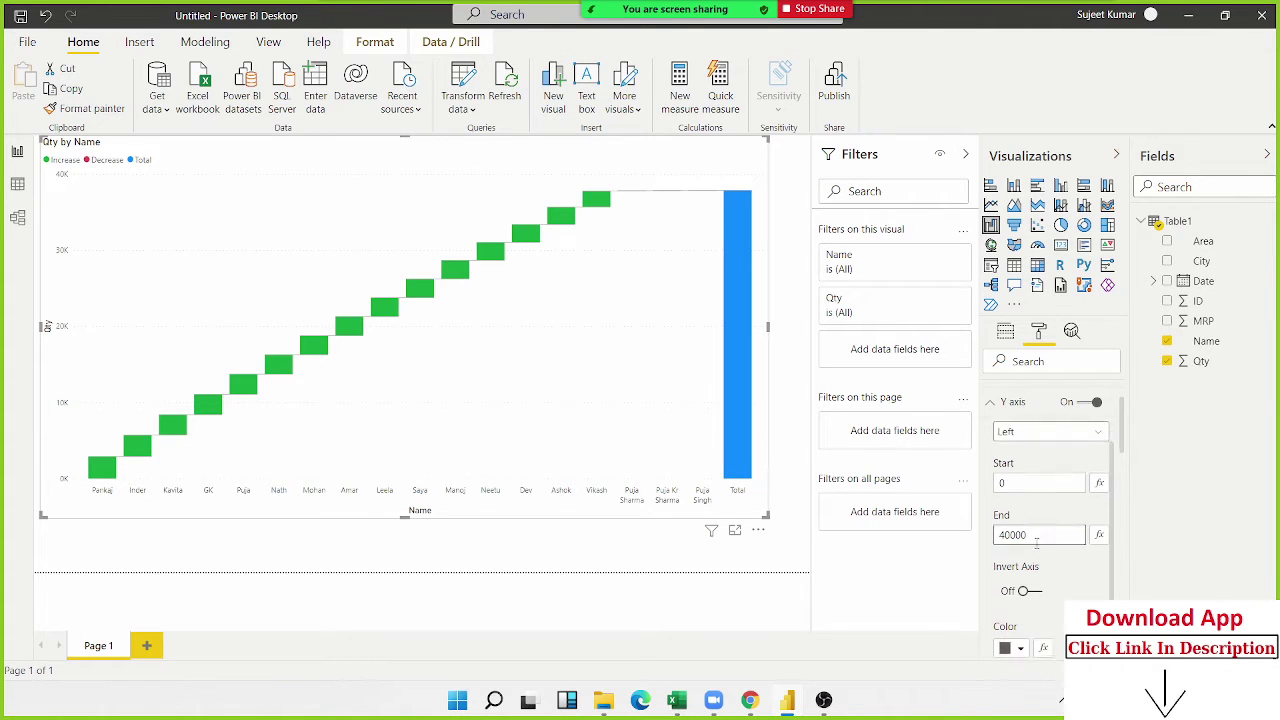
pyautogui.click(1038, 594)
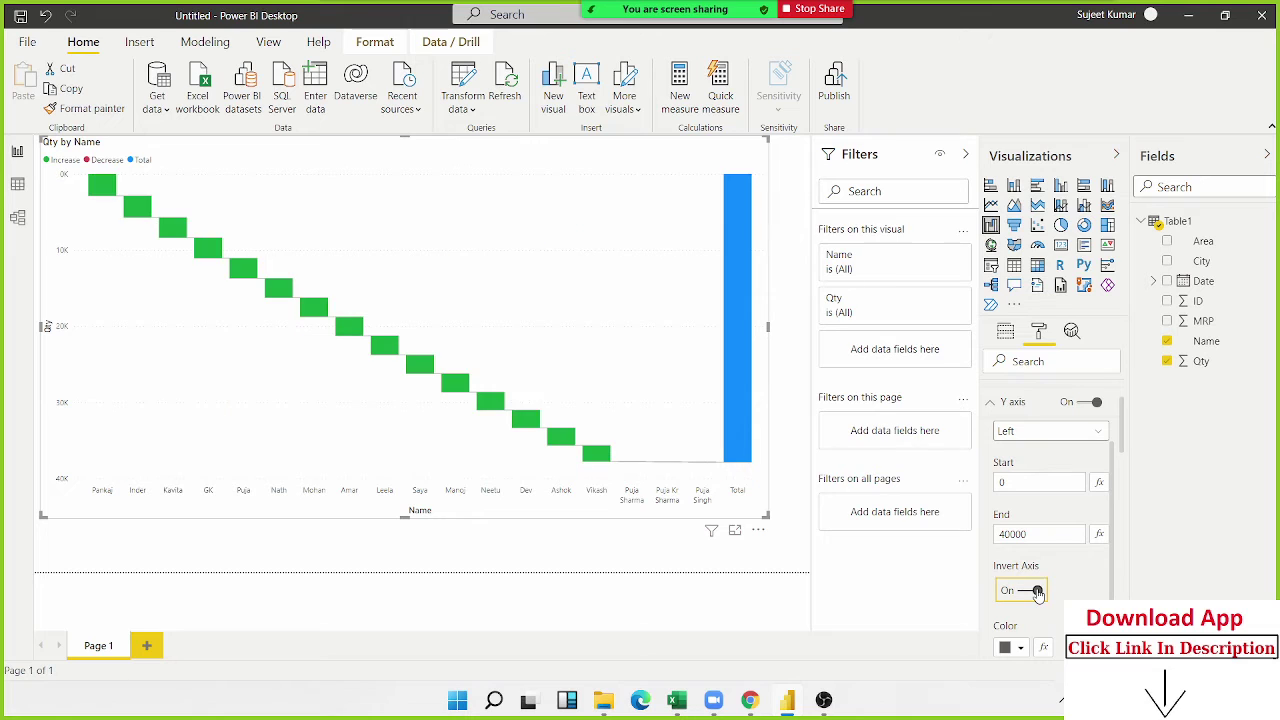
pyautogui.click(1024, 591)
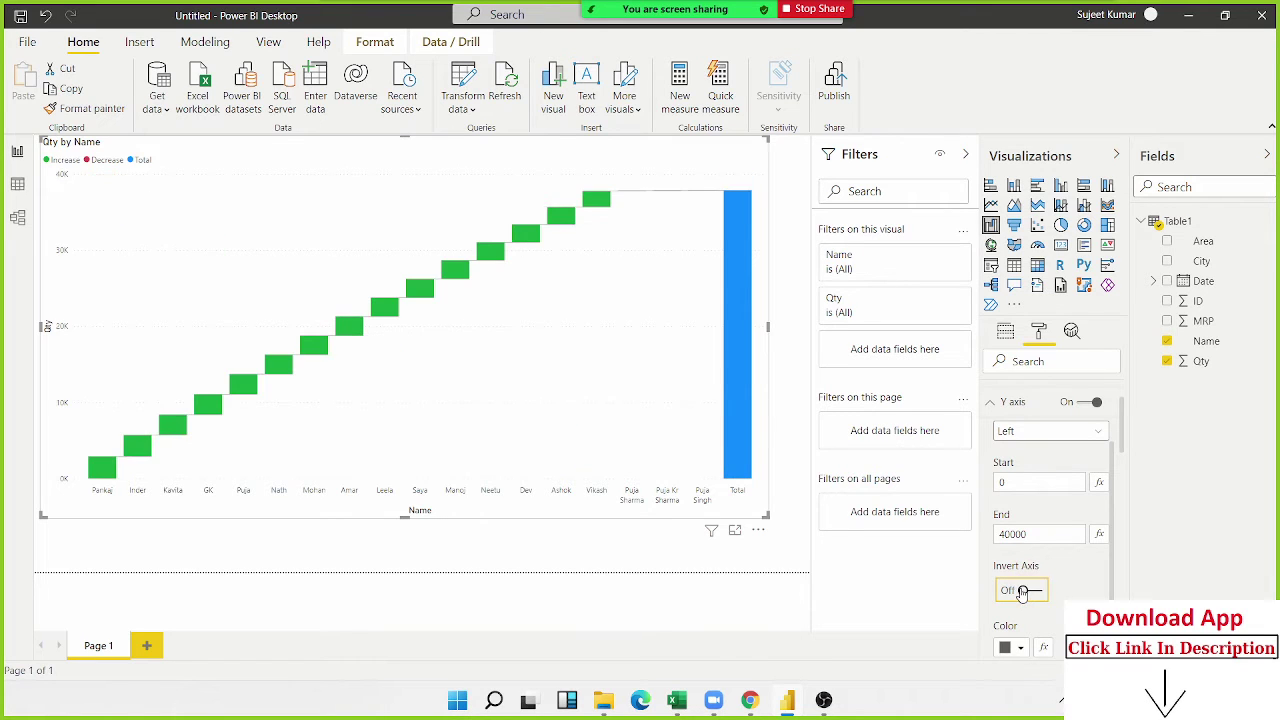
pyautogui.scroll(-1, 1024, 591)
pyautogui.scroll(-2, 1022, 560)
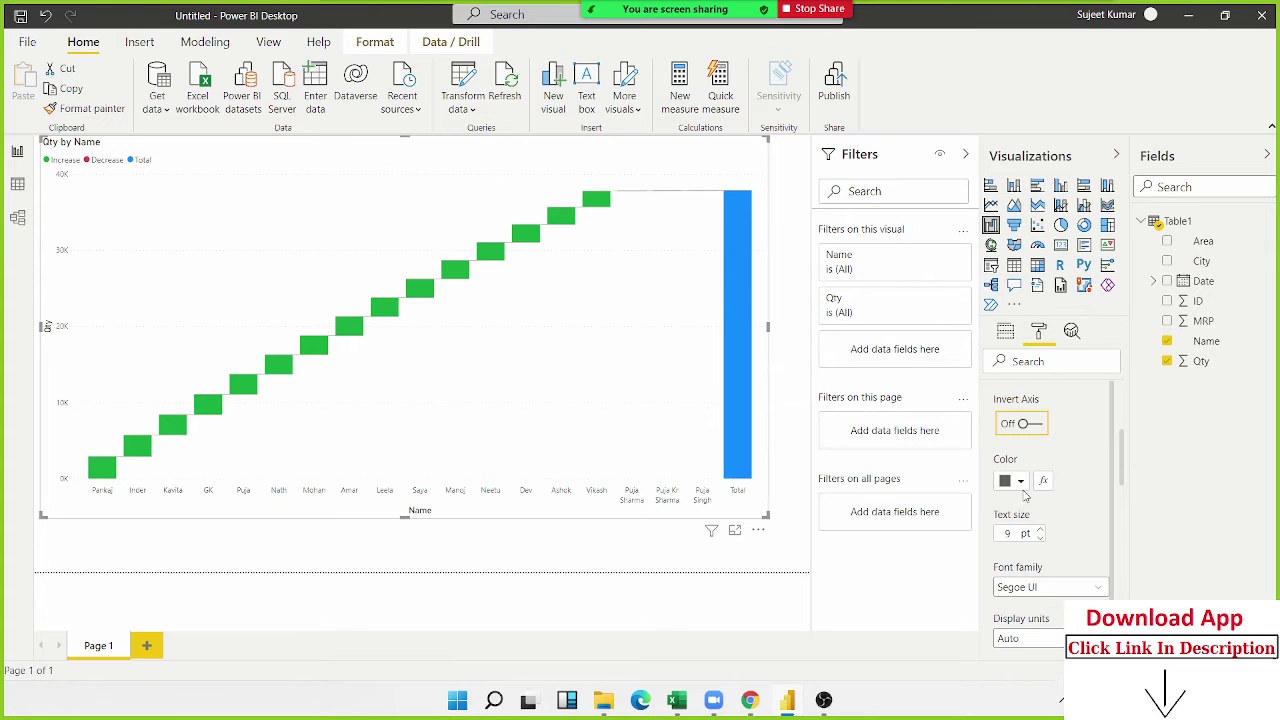
pyautogui.click(1022, 484)
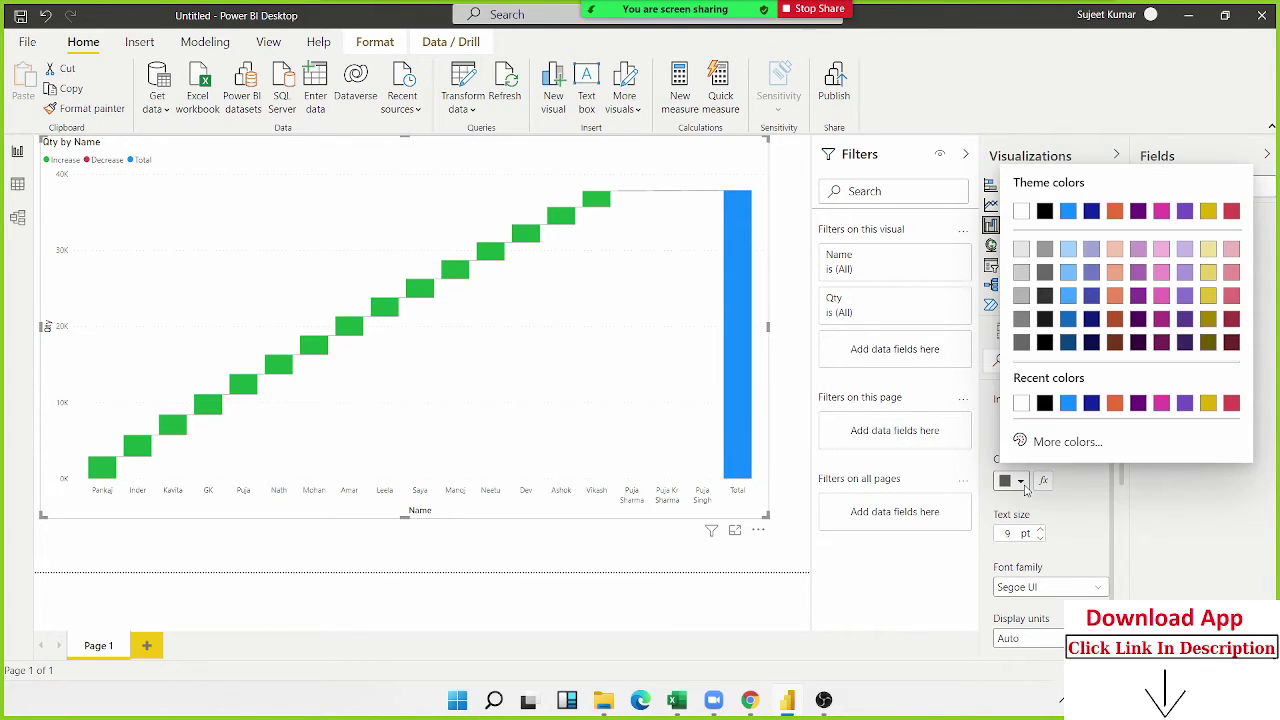
pyautogui.click(1024, 487)
pyautogui.scroll(-2, 1049, 518)
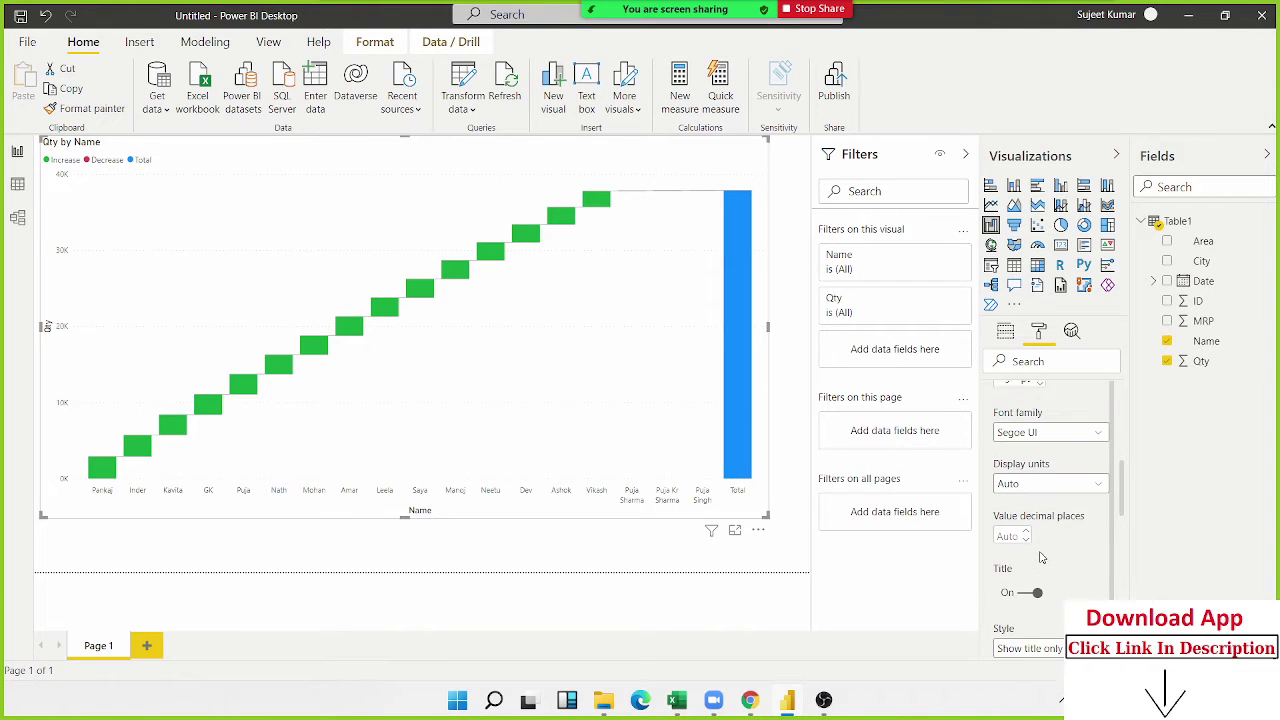
pyautogui.scroll(-2, 1041, 547)
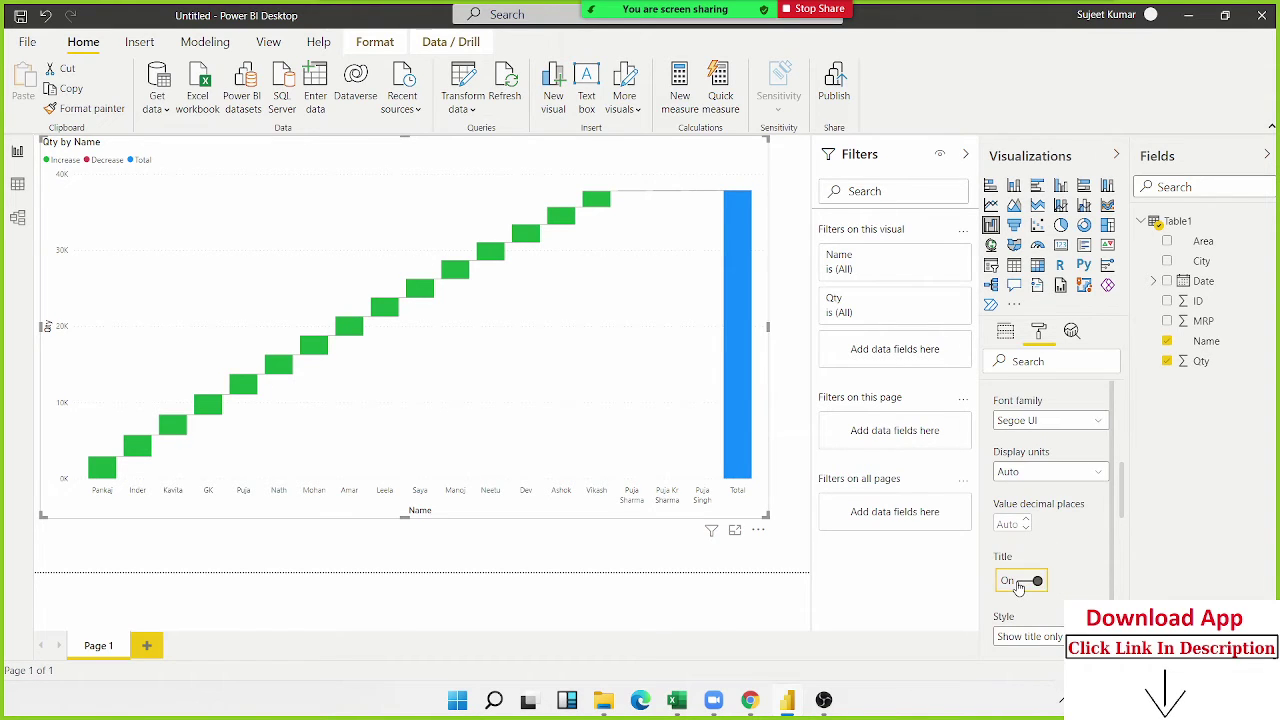
pyautogui.click(1026, 581)
pyautogui.click(1019, 584)
pyautogui.scroll(-1, 1035, 589)
pyautogui.scroll(-2, 1037, 588)
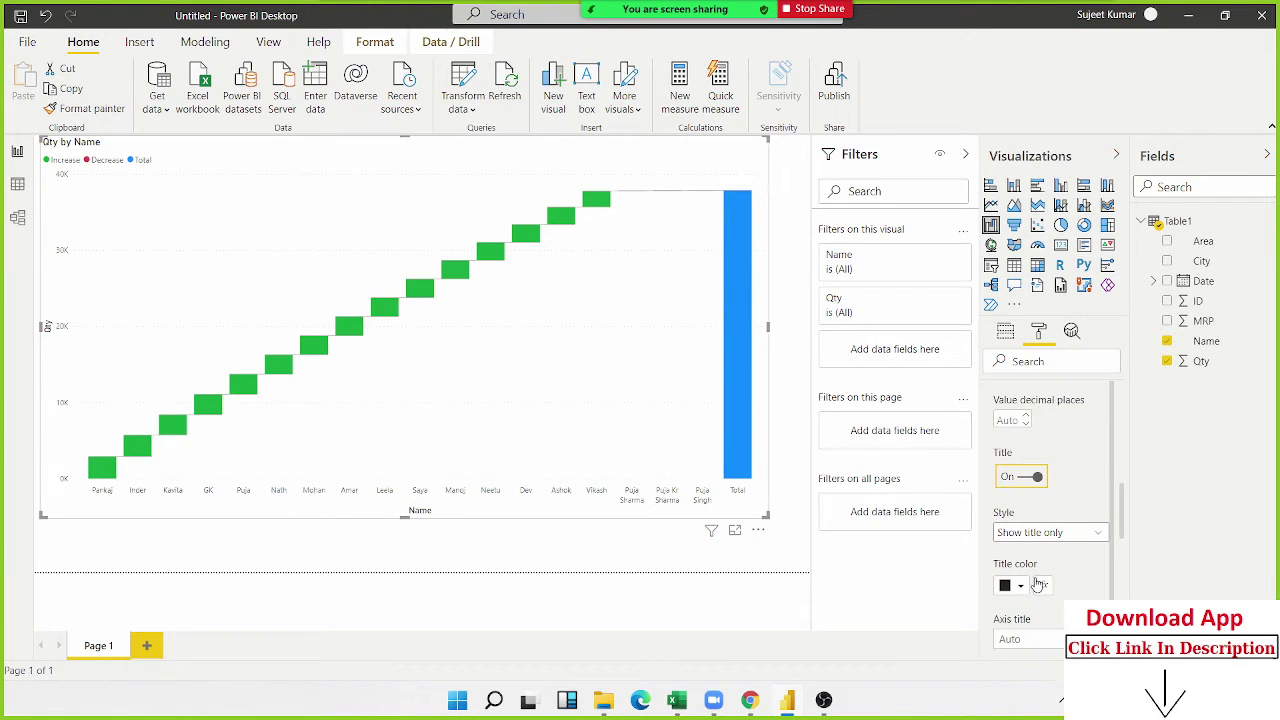
pyautogui.scroll(-2, 1037, 588)
pyautogui.click(1021, 557)
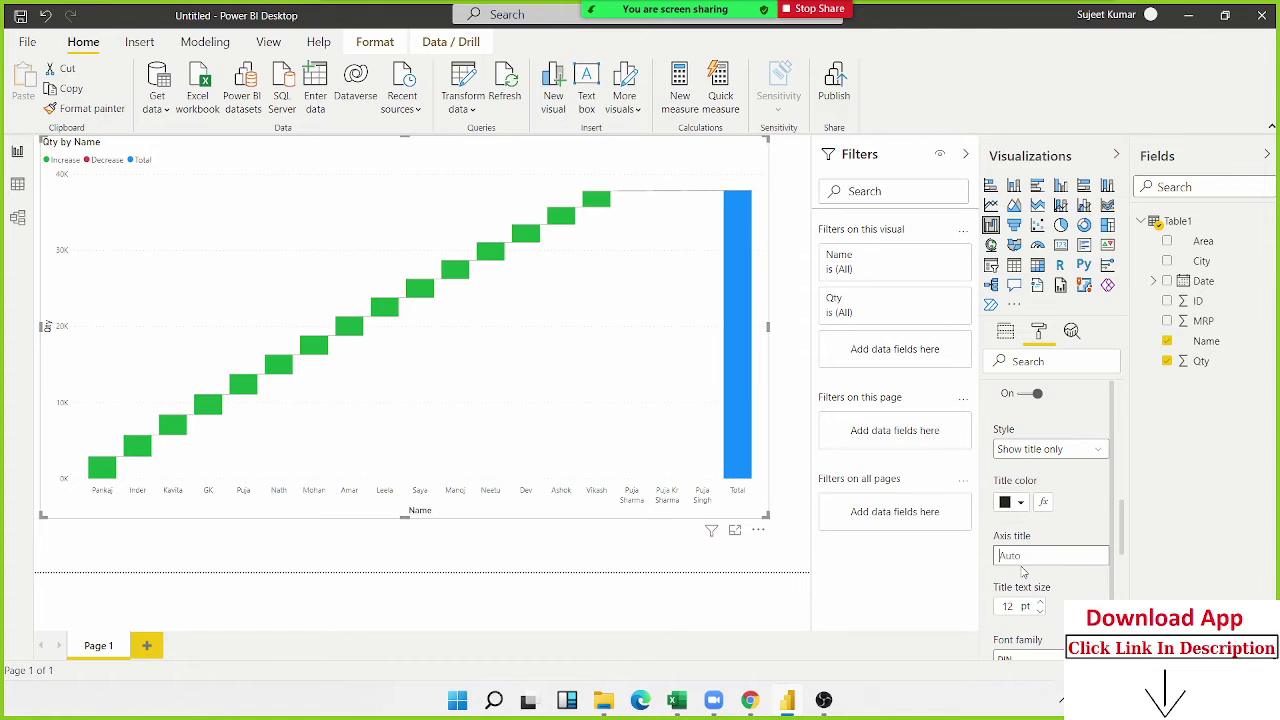
pyautogui.scroll(-2, 1022, 578)
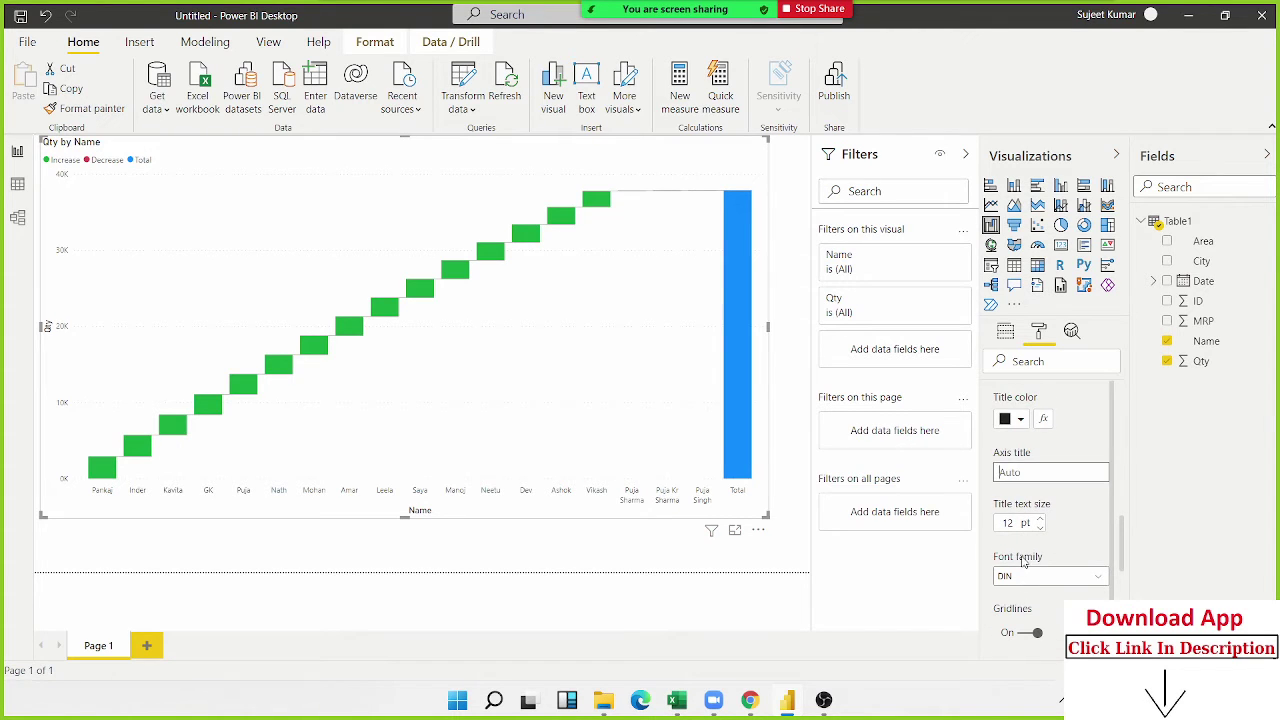
pyautogui.scroll(-2, 1022, 565)
pyautogui.scroll(-2, 1022, 565)
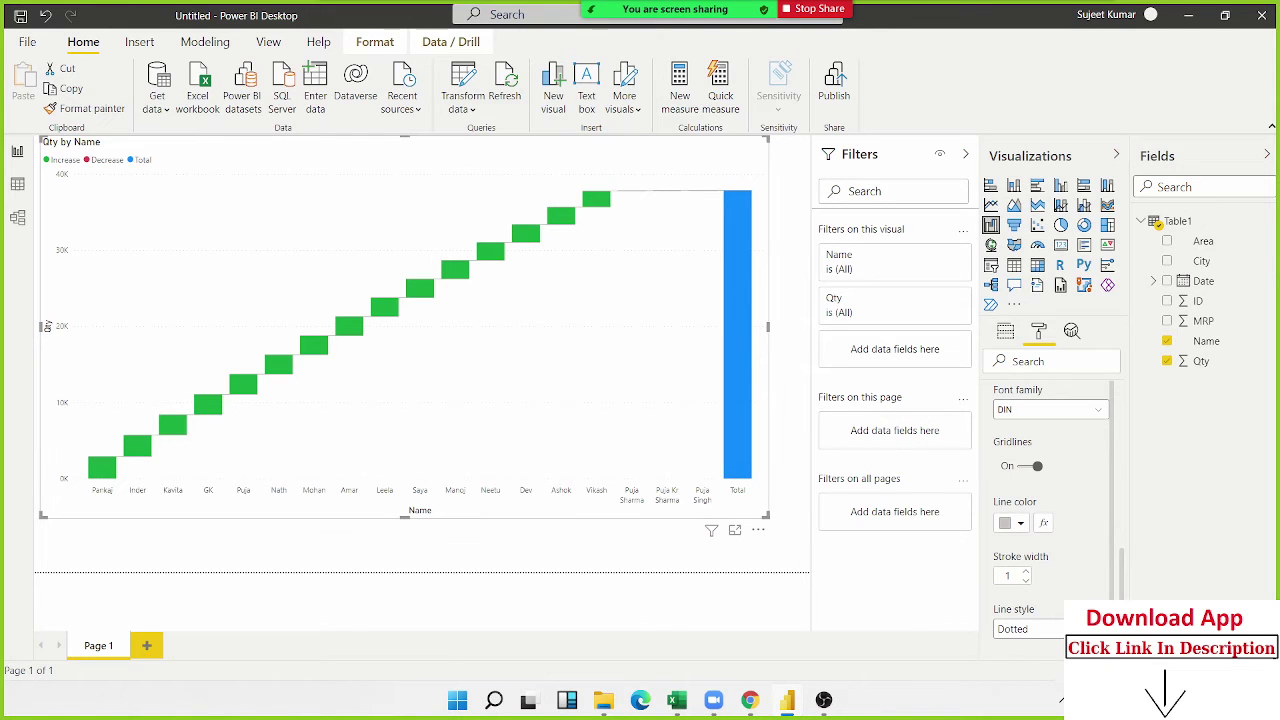
pyautogui.scroll(-2, 1066, 586)
pyautogui.scroll(-2, 1066, 586)
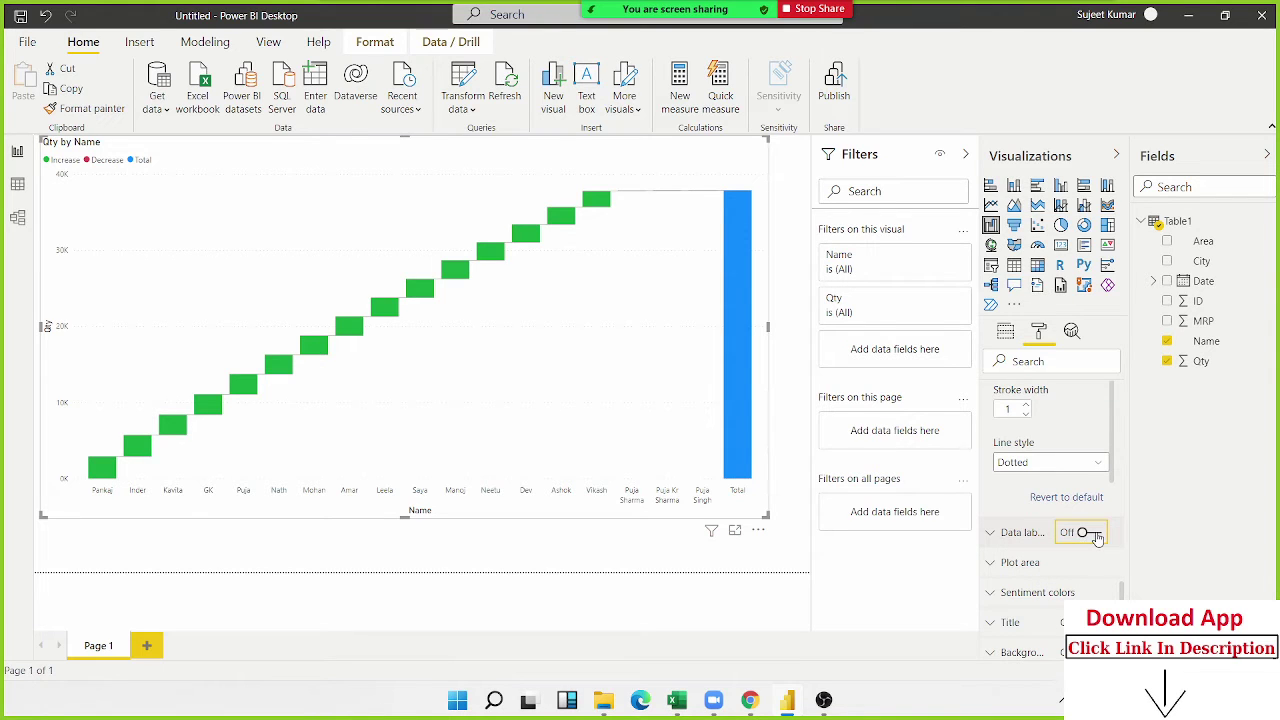
# Step: Turn on data labels so the bars show values like 2K, 3K and a 38K total
pyautogui.click(1095, 534)
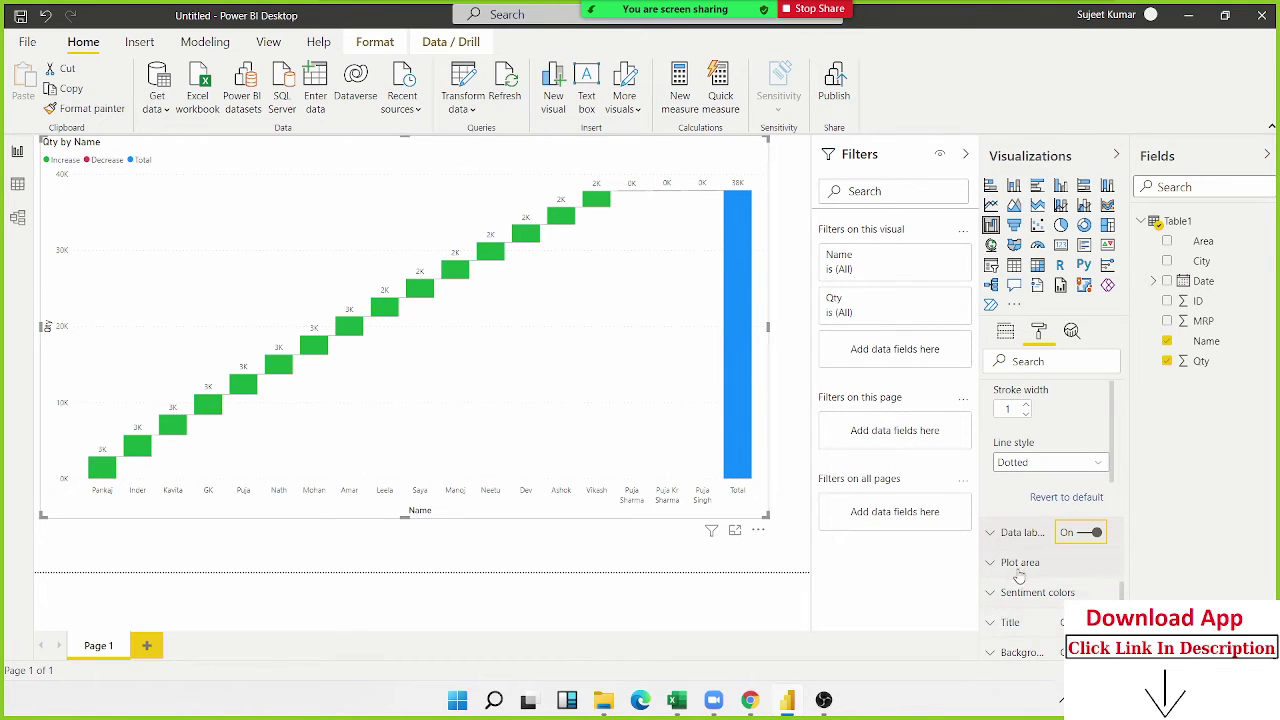
pyautogui.scroll(3, 1000, 590)
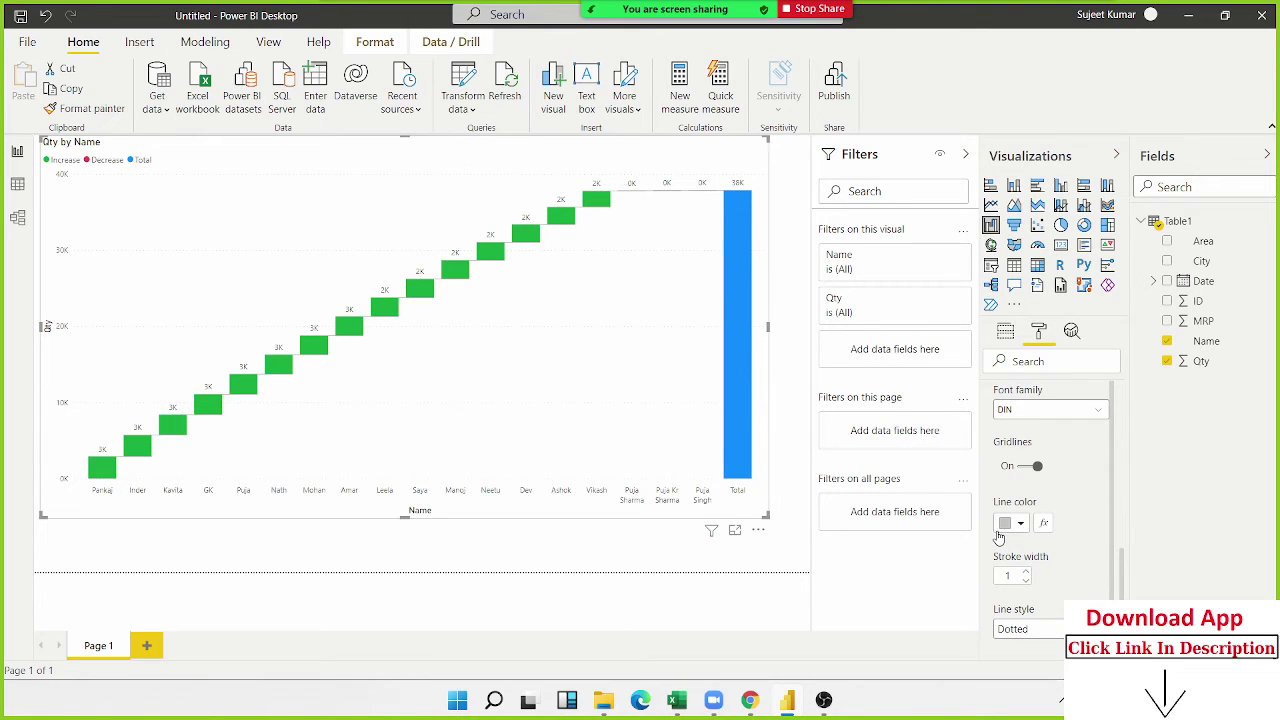
pyautogui.scroll(1, 1065, 493)
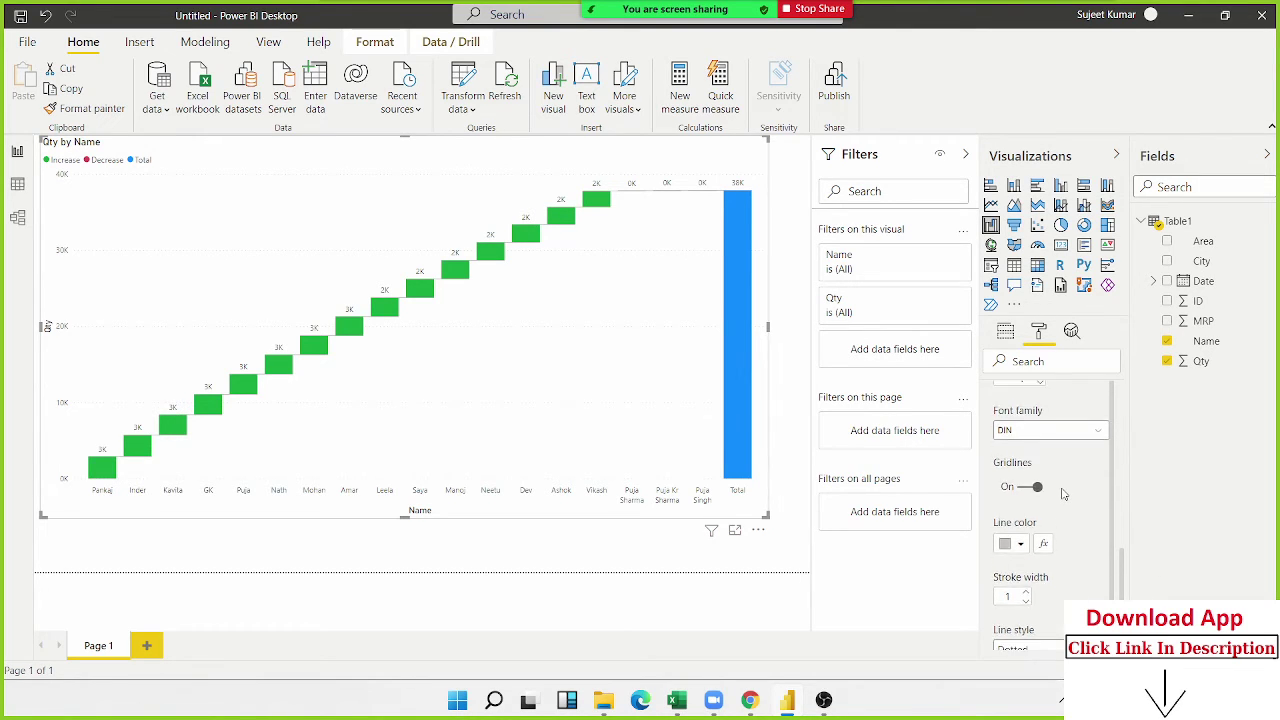
pyautogui.scroll(4, 1070, 493)
pyautogui.scroll(3, 1074, 493)
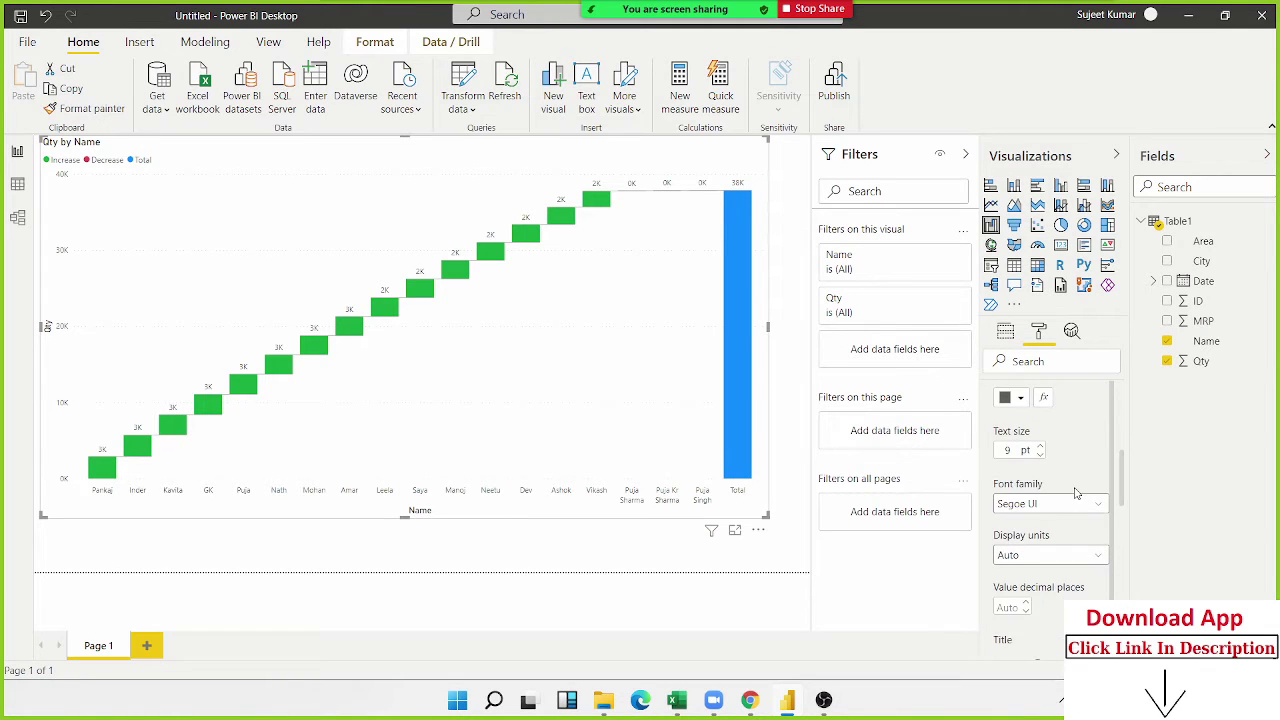
pyautogui.scroll(3, 1076, 492)
pyautogui.scroll(2, 1078, 490)
pyautogui.scroll(3, 1080, 488)
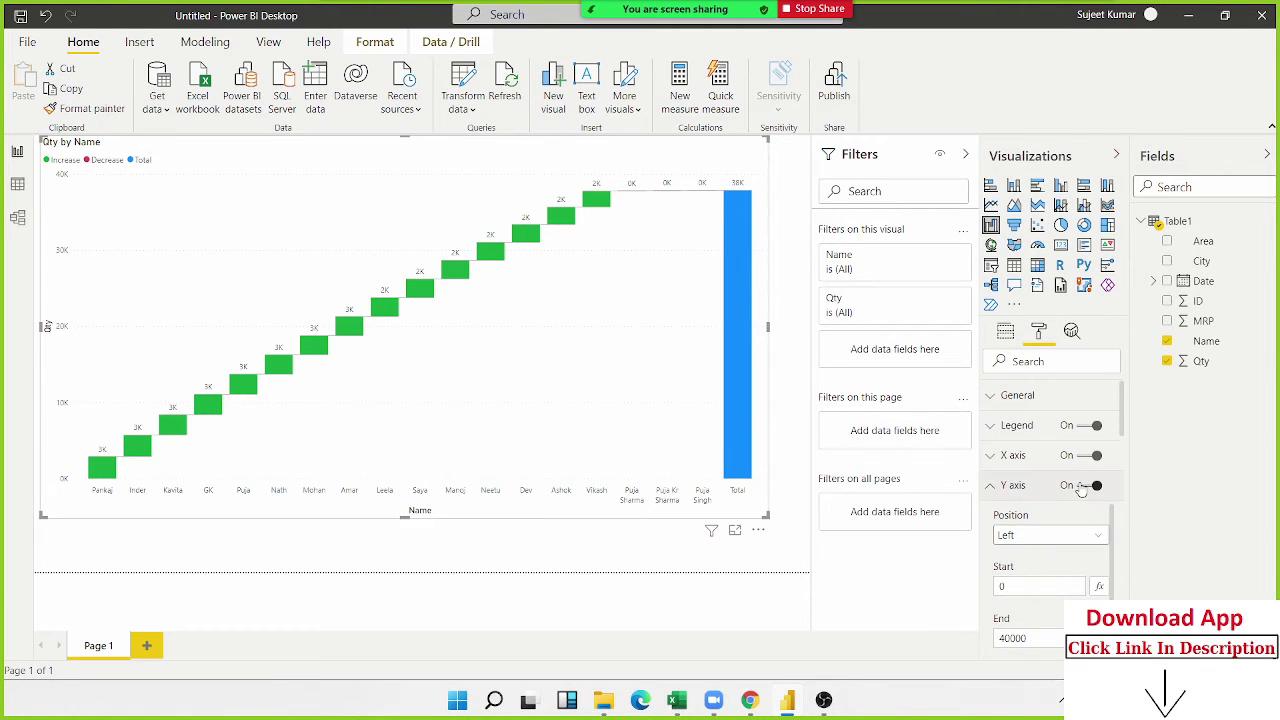
# Step: Collapse Y axis and set the X axis inner padding to 27%
pyautogui.click(992, 487)
pyautogui.click(996, 458)
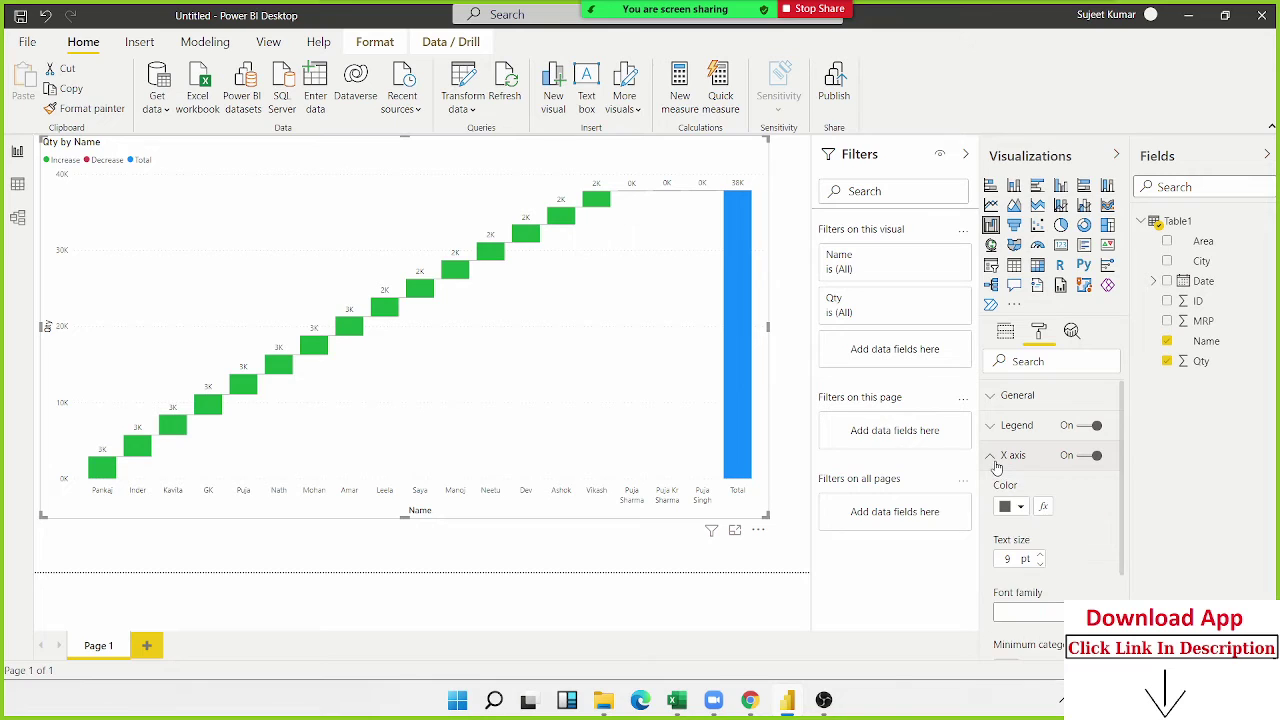
pyautogui.scroll(-1, 1030, 530)
pyautogui.scroll(-1, 1030, 535)
pyautogui.scroll(-2, 1030, 535)
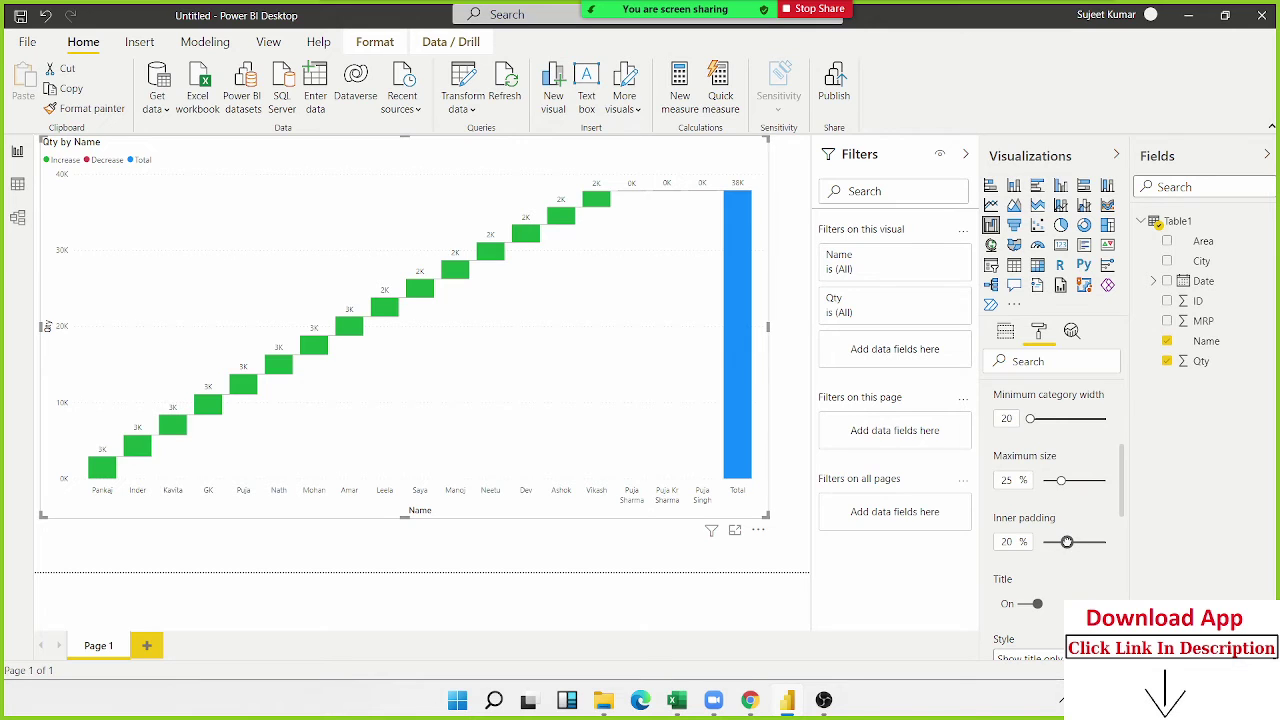
pyautogui.moveTo(1067, 541); pyautogui.dragTo(1077, 541)
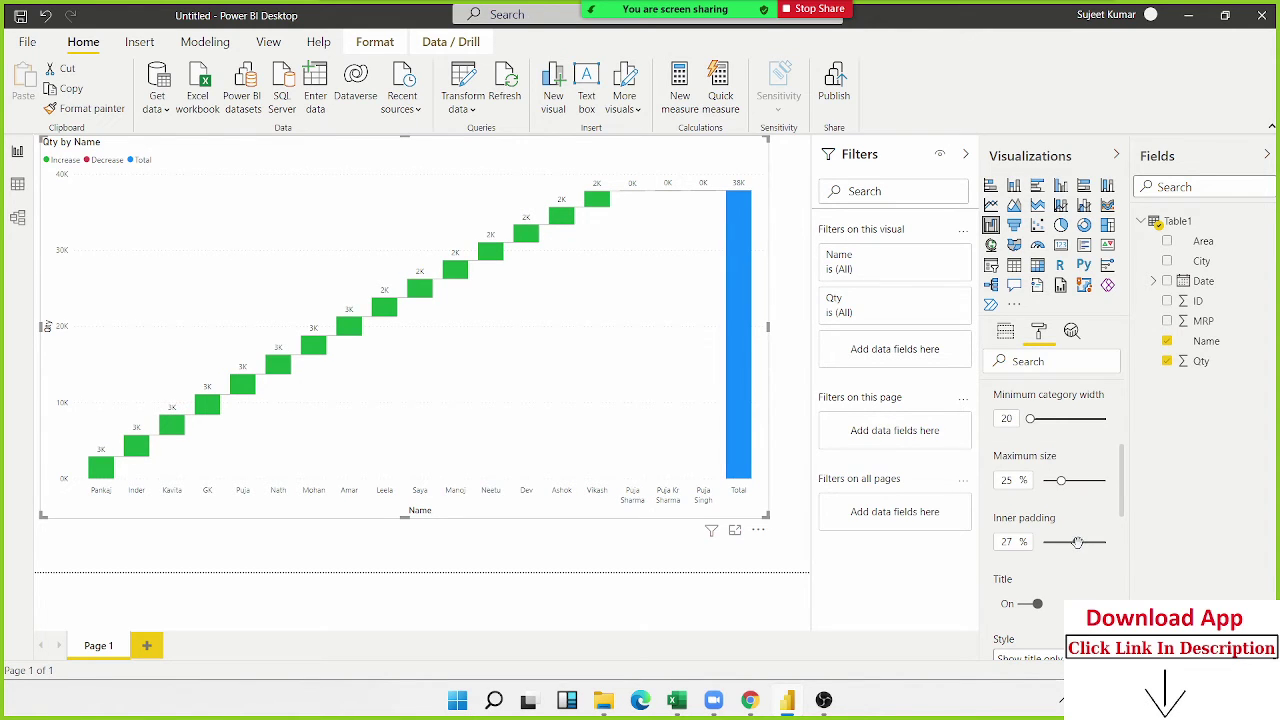
# Step: Expand Plot area and toggle the Sentiment colors settings open and closed
pyautogui.scroll(-3, 1070, 555)
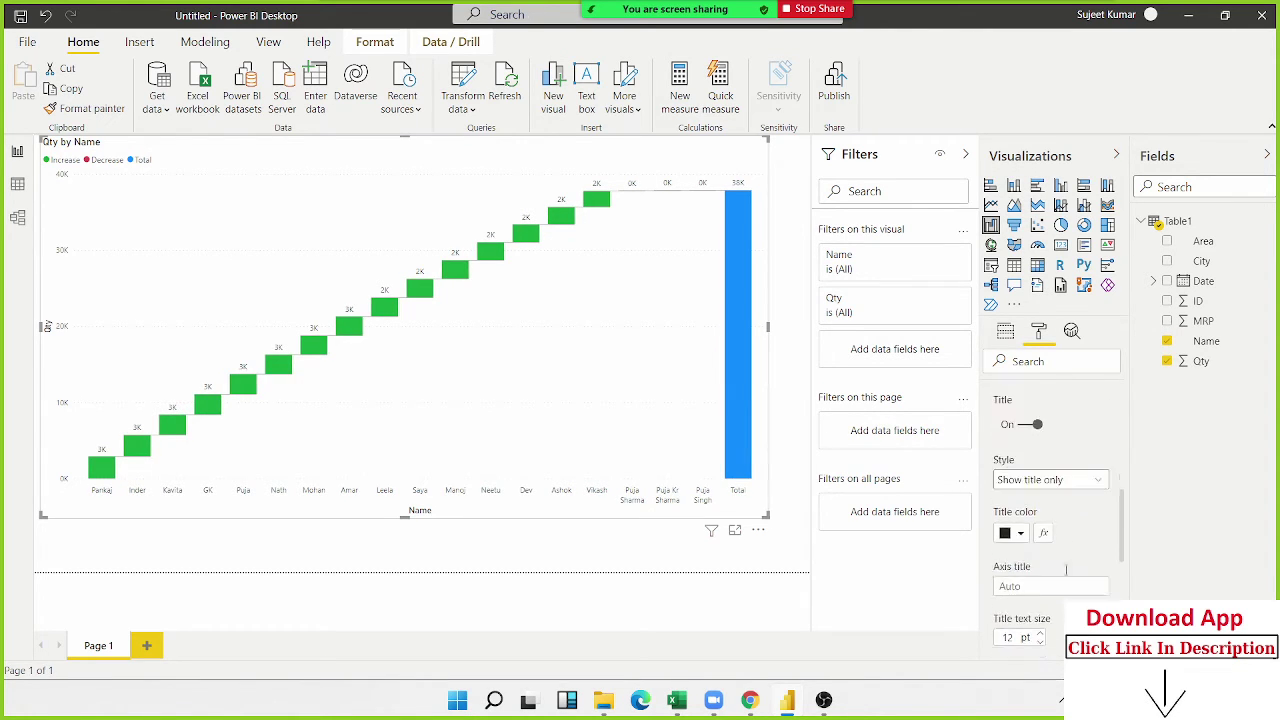
pyautogui.scroll(-1, 1066, 569)
pyautogui.scroll(-3, 1067, 575)
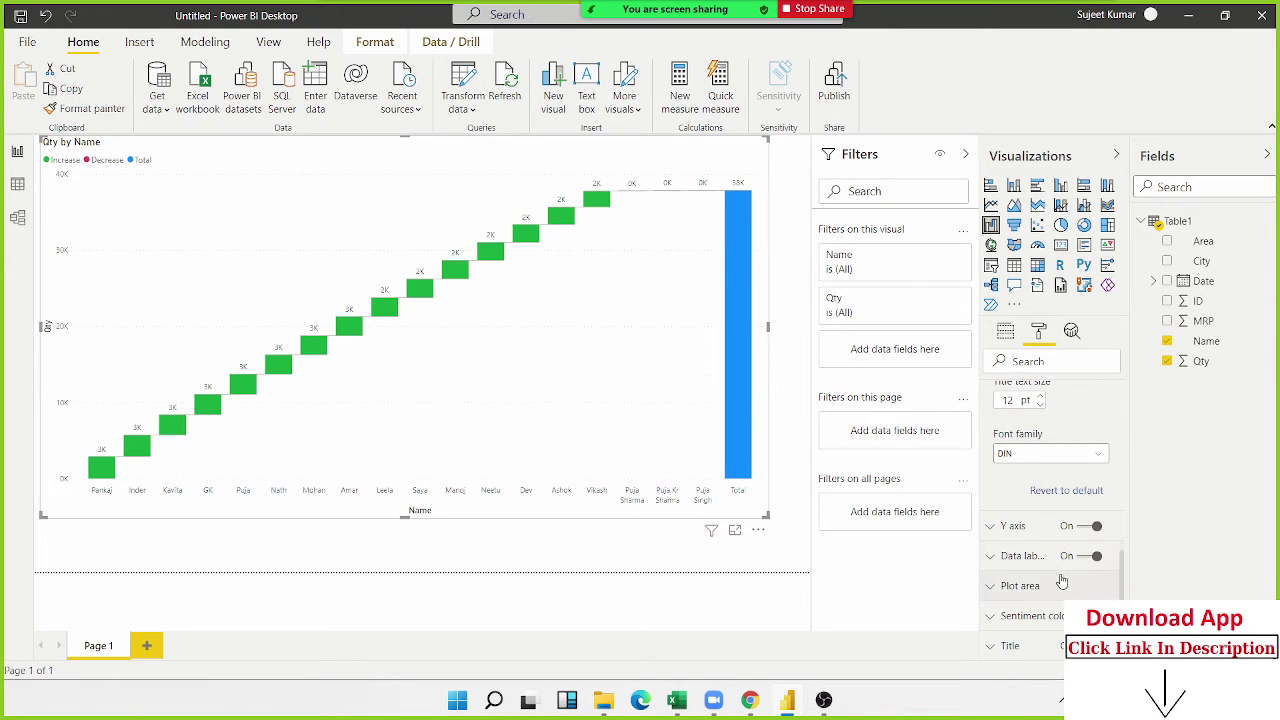
pyautogui.scroll(-1, 1047, 596)
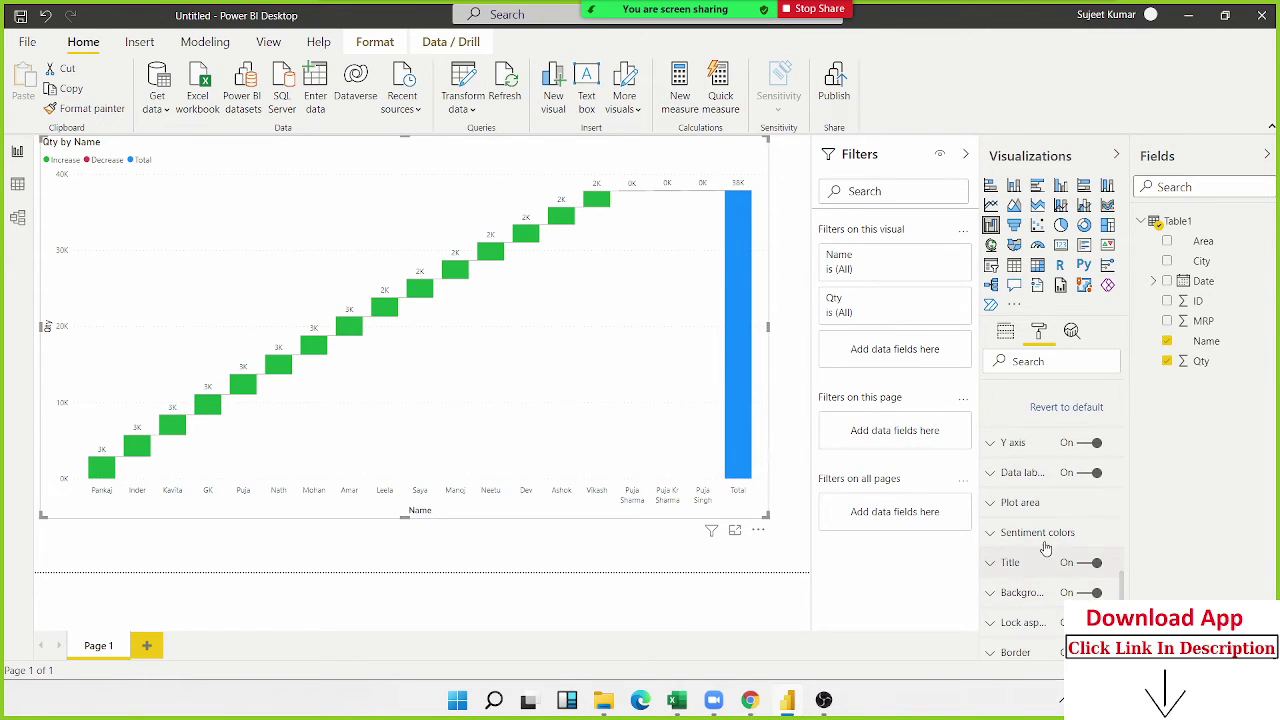
pyautogui.click(1020, 502)
pyautogui.scroll(-1, 1048, 515)
pyautogui.scroll(-1, 1048, 514)
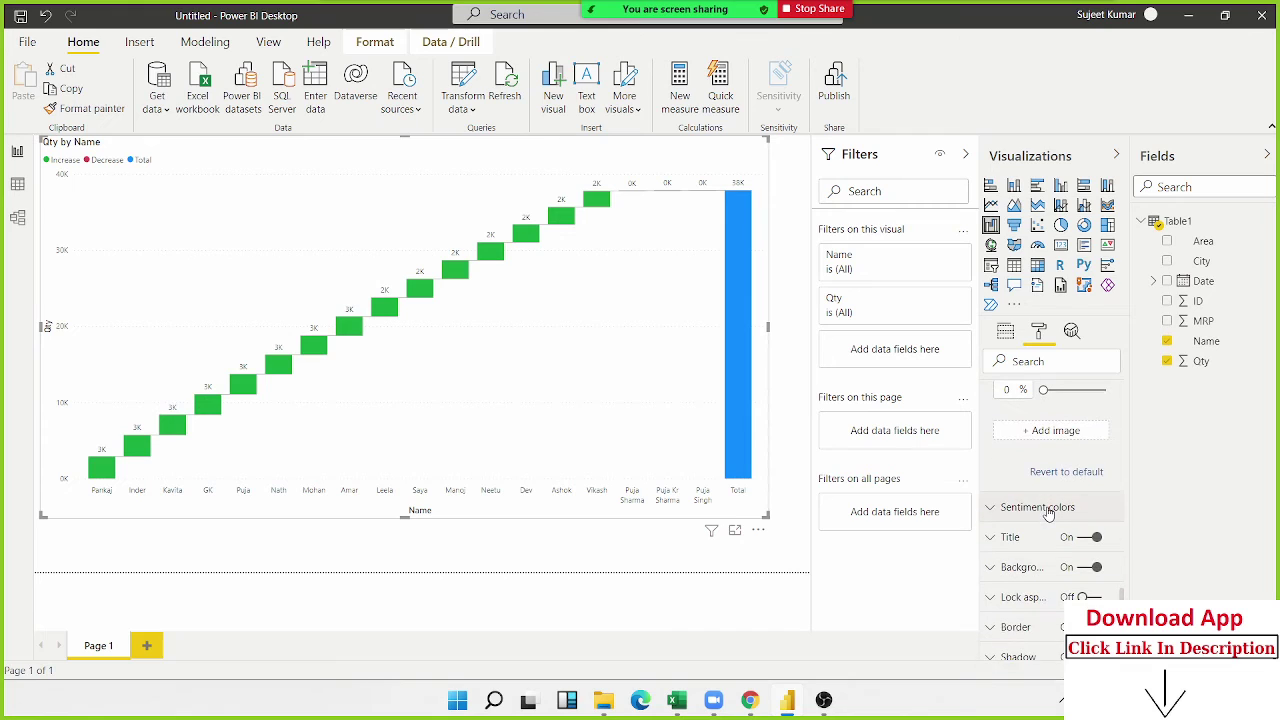
pyautogui.click(1048, 510)
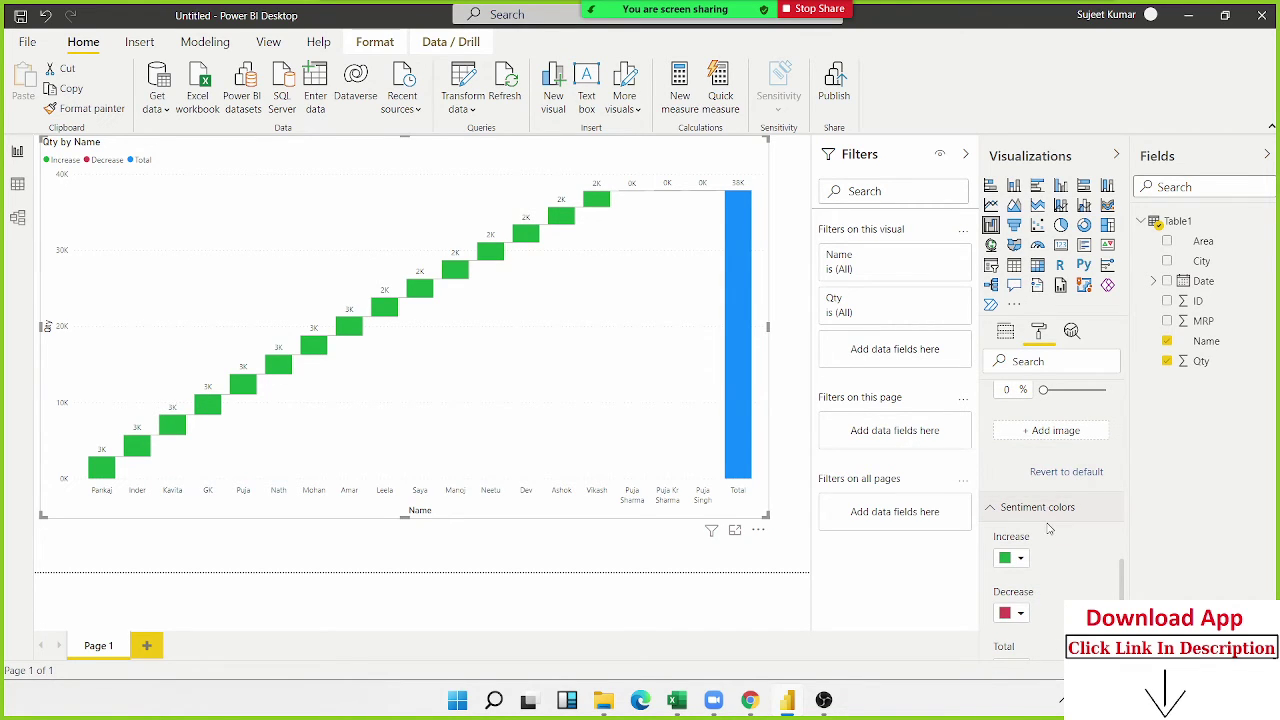
pyautogui.click(1001, 510)
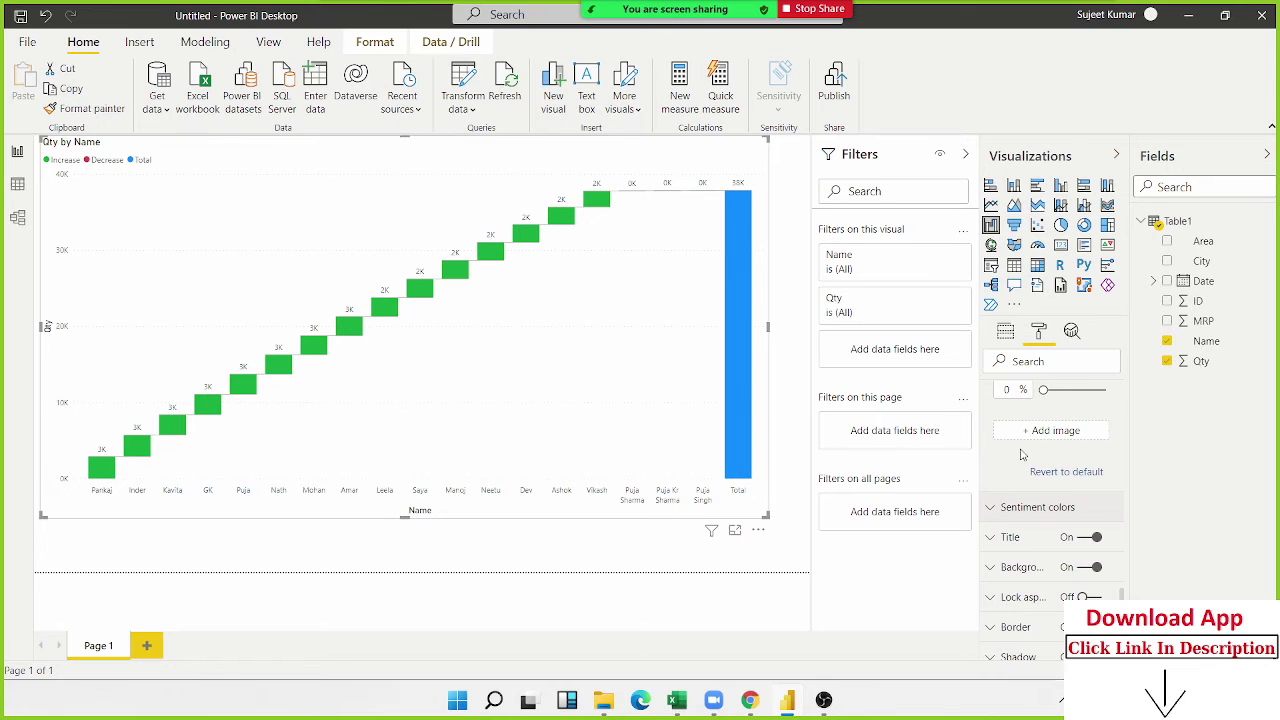
# Step: Try MRP as a tooltip and then as a breakdown, then remove it from the chart
pyautogui.click(1008, 336)
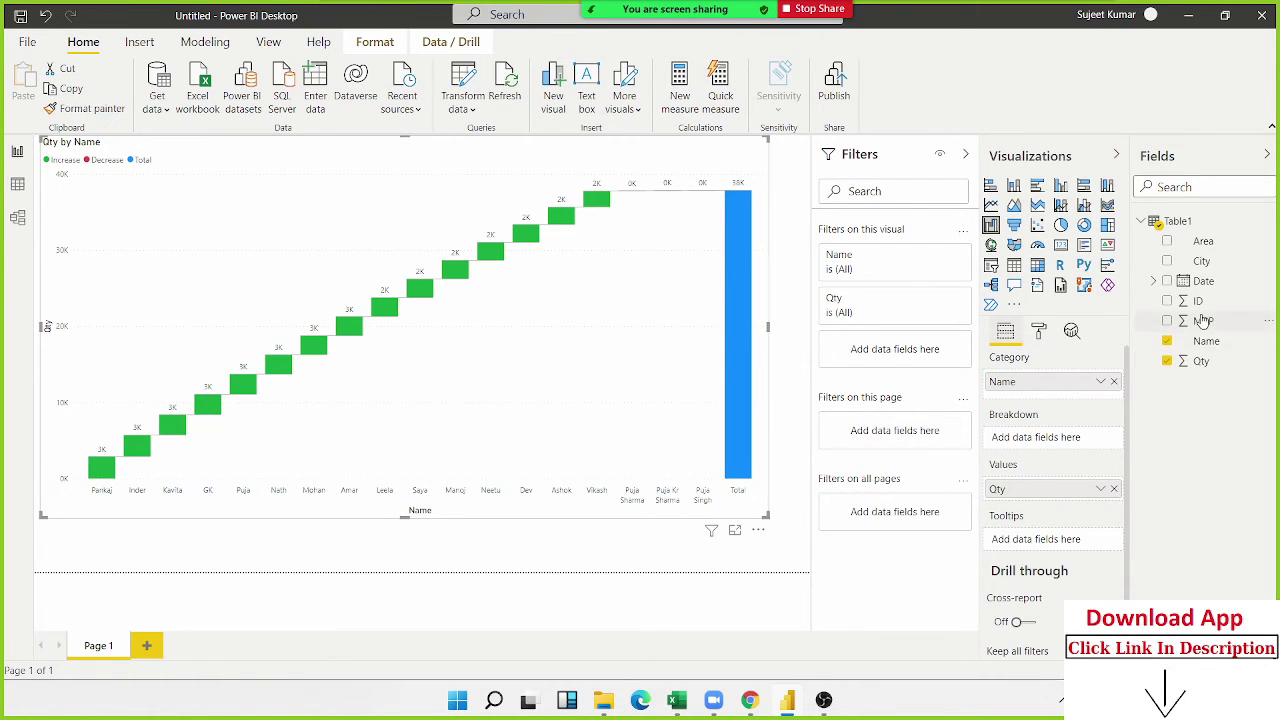
pyautogui.moveTo(1203, 321); pyautogui.dragTo(600, 372)
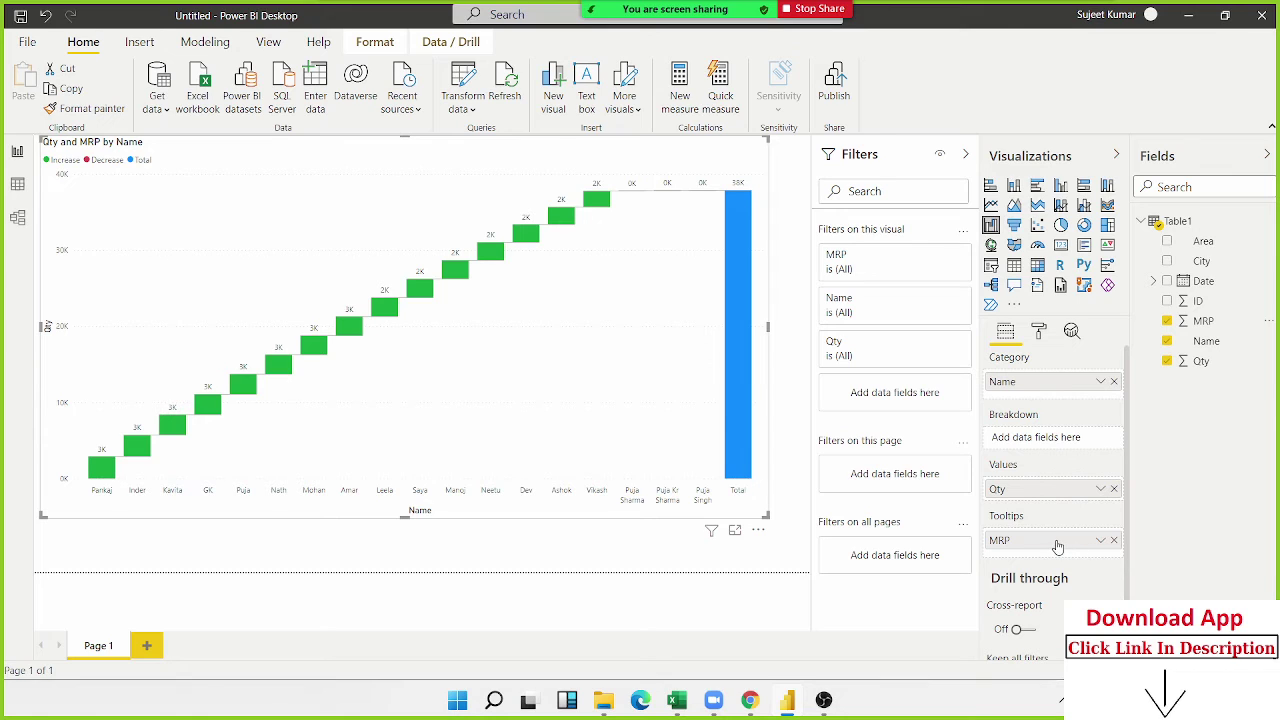
pyautogui.moveTo(1055, 545)
pyautogui.mouseDown()
pyautogui.moveTo(1066, 500)
pyautogui.moveTo(1043, 497)
pyautogui.moveTo(1025, 517)
pyautogui.mouseUp()
pyautogui.moveTo(1025, 517); pyautogui.dragTo(1027, 494)
pyautogui.moveTo(1031, 547); pyautogui.dragTo(1043, 452)
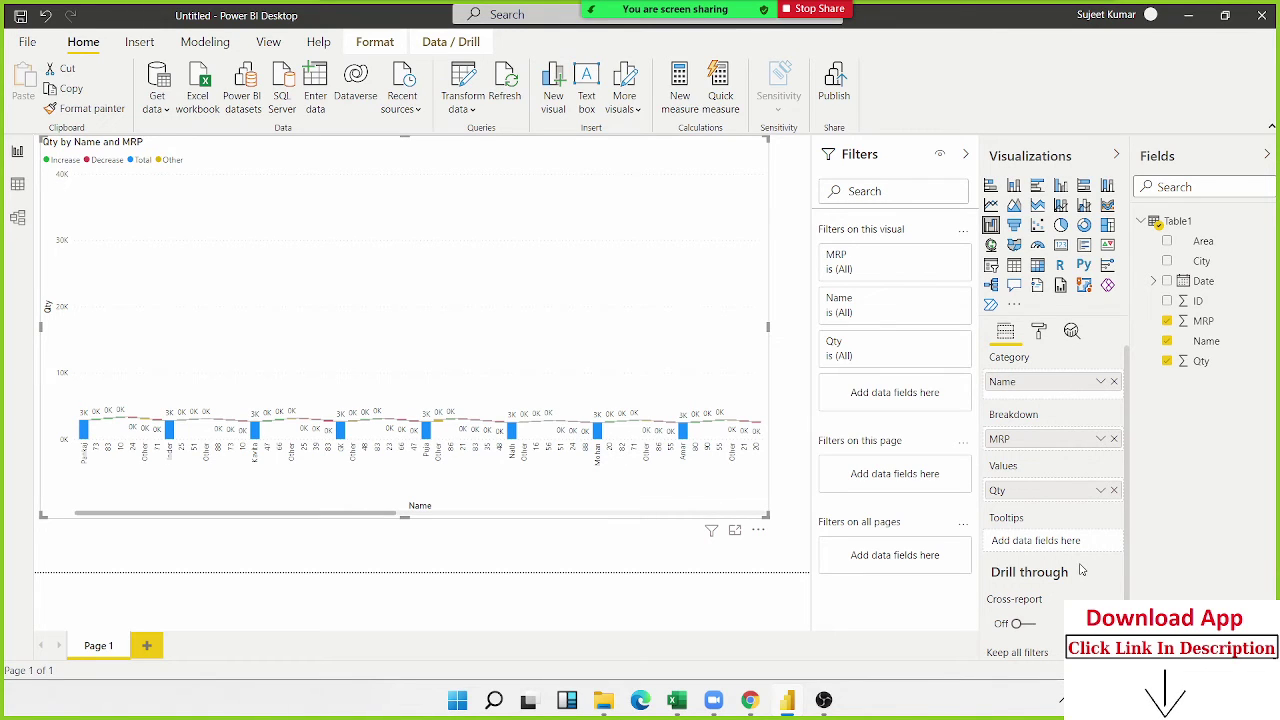
pyautogui.click(1114, 442)
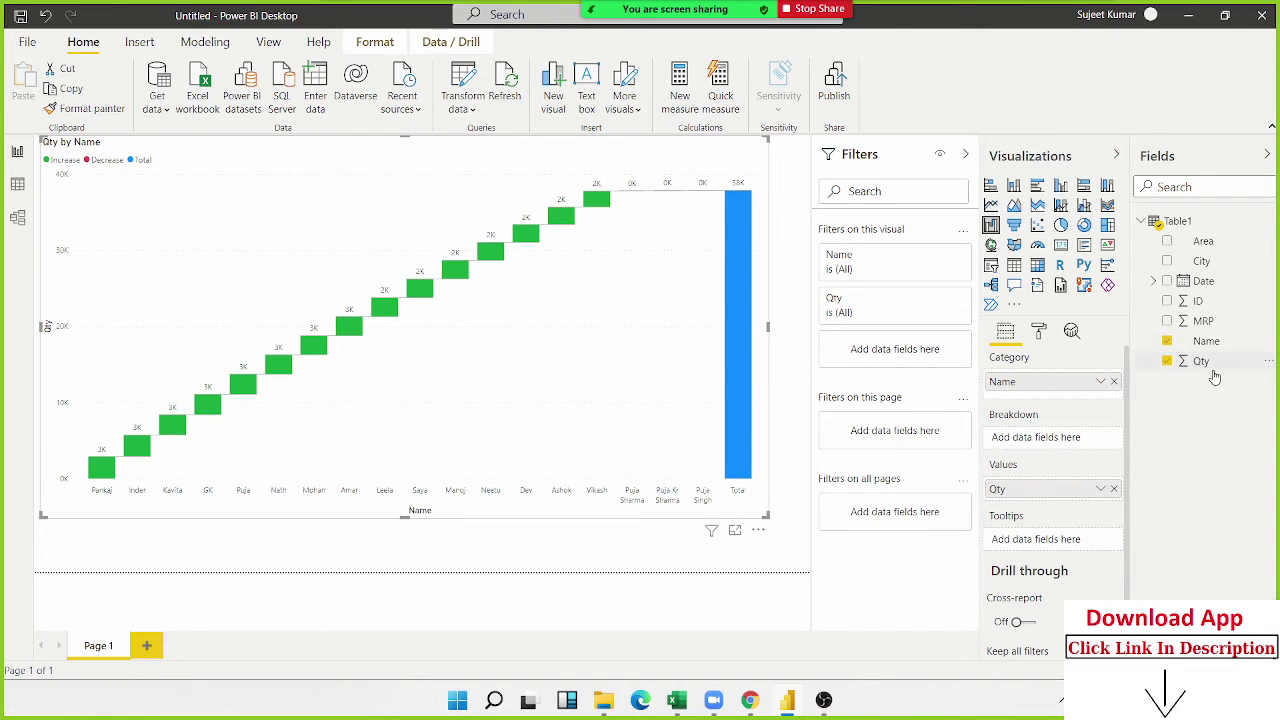
pyautogui.moveTo(1201, 261); pyautogui.dragTo(1051, 443)
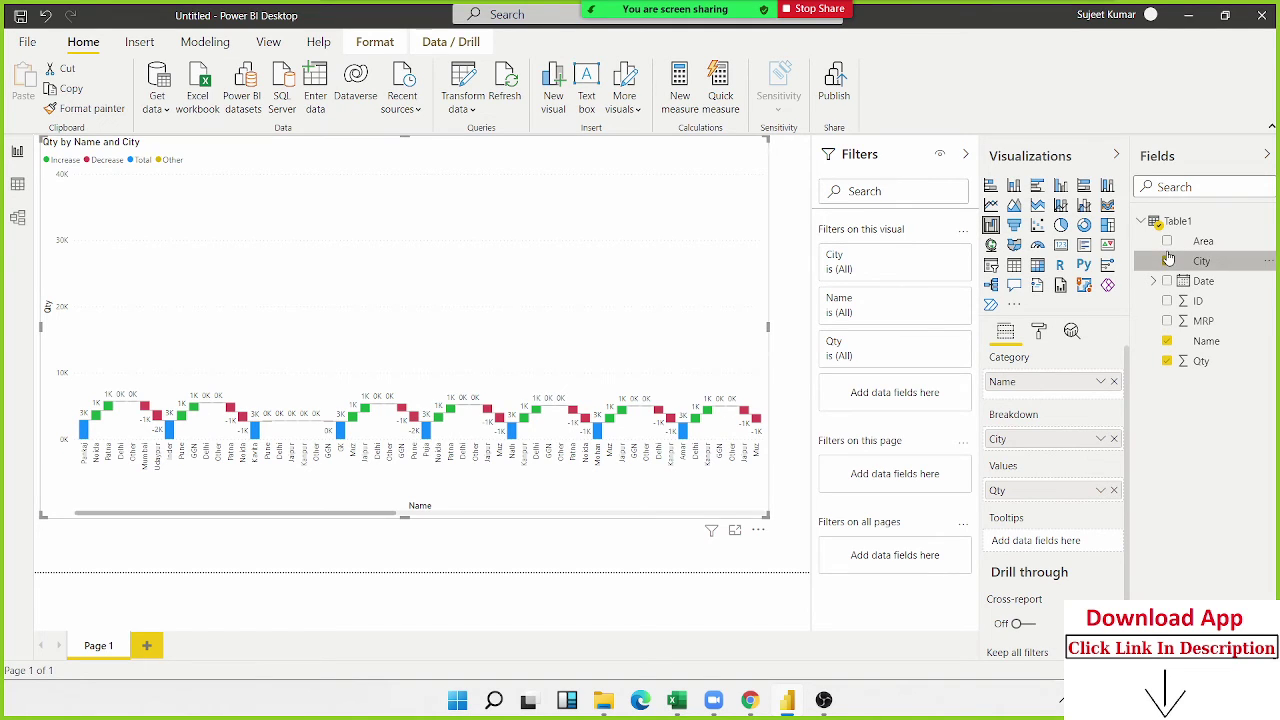
pyautogui.click(1168, 261)
pyautogui.click(1168, 261)
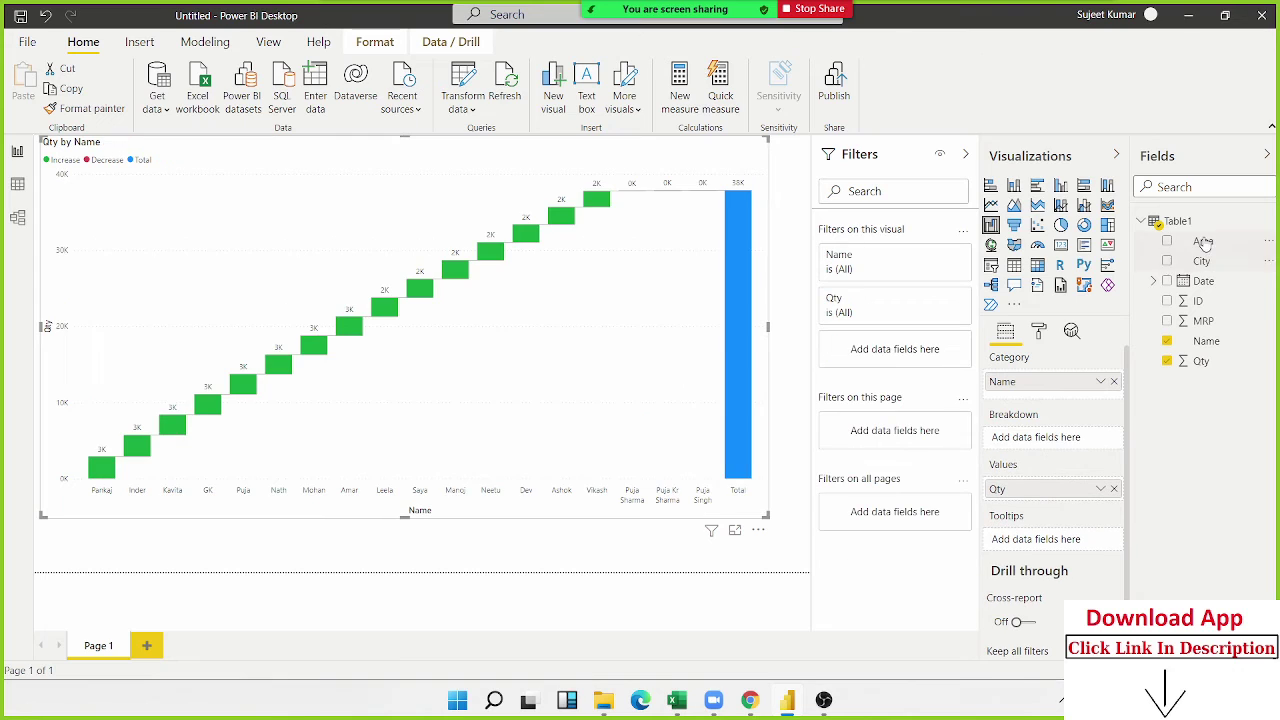
pyautogui.moveTo(1205, 243); pyautogui.dragTo(1044, 440)
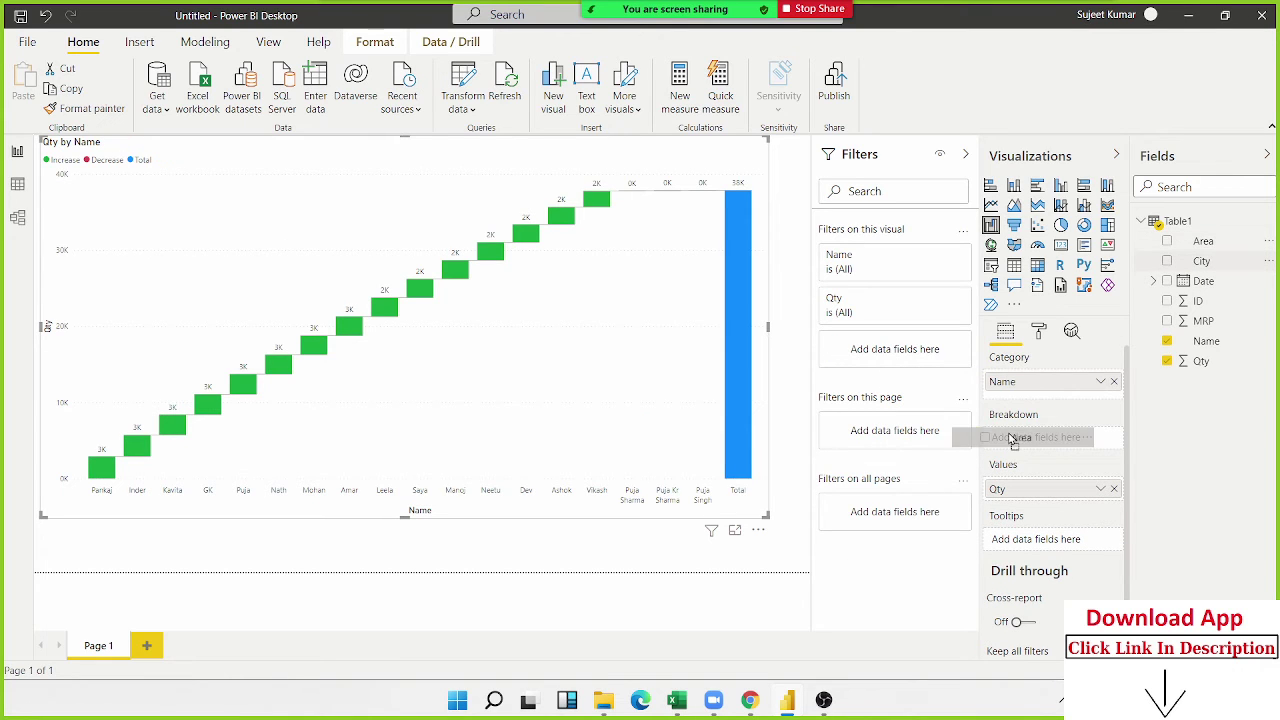
pyautogui.moveTo(1044, 438); pyautogui.dragTo(1041, 440)
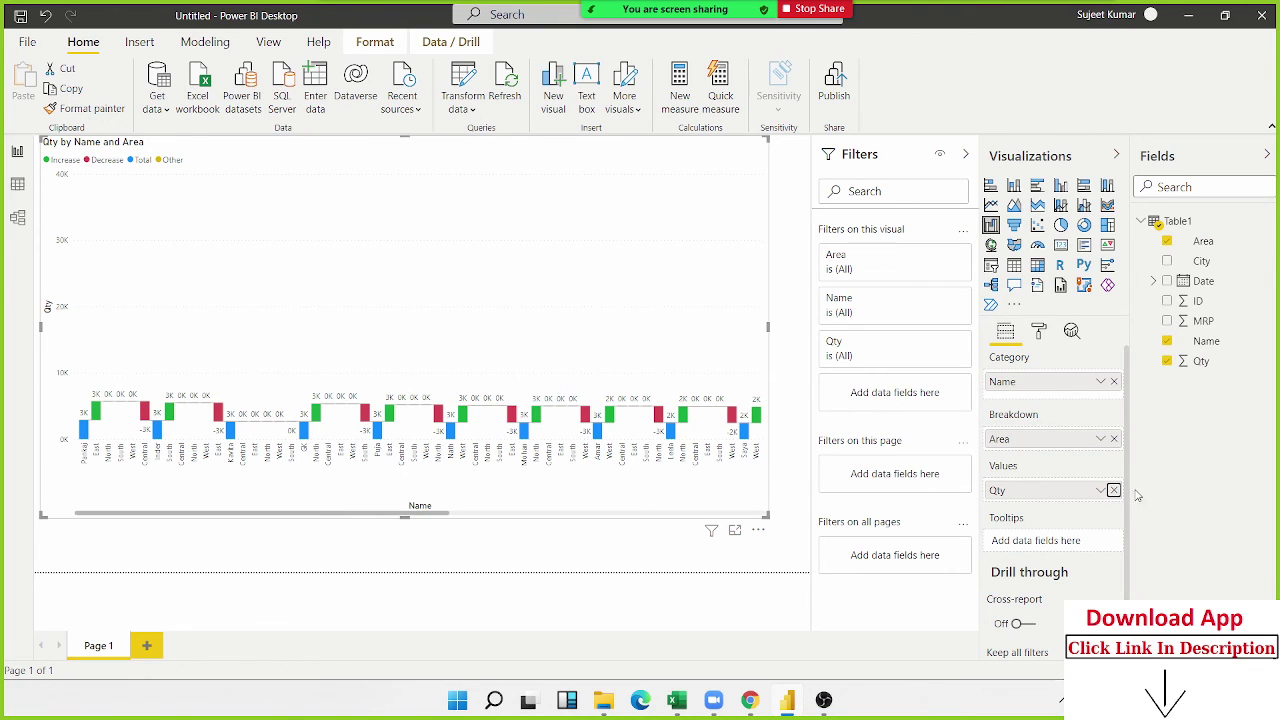
pyautogui.click(1113, 439)
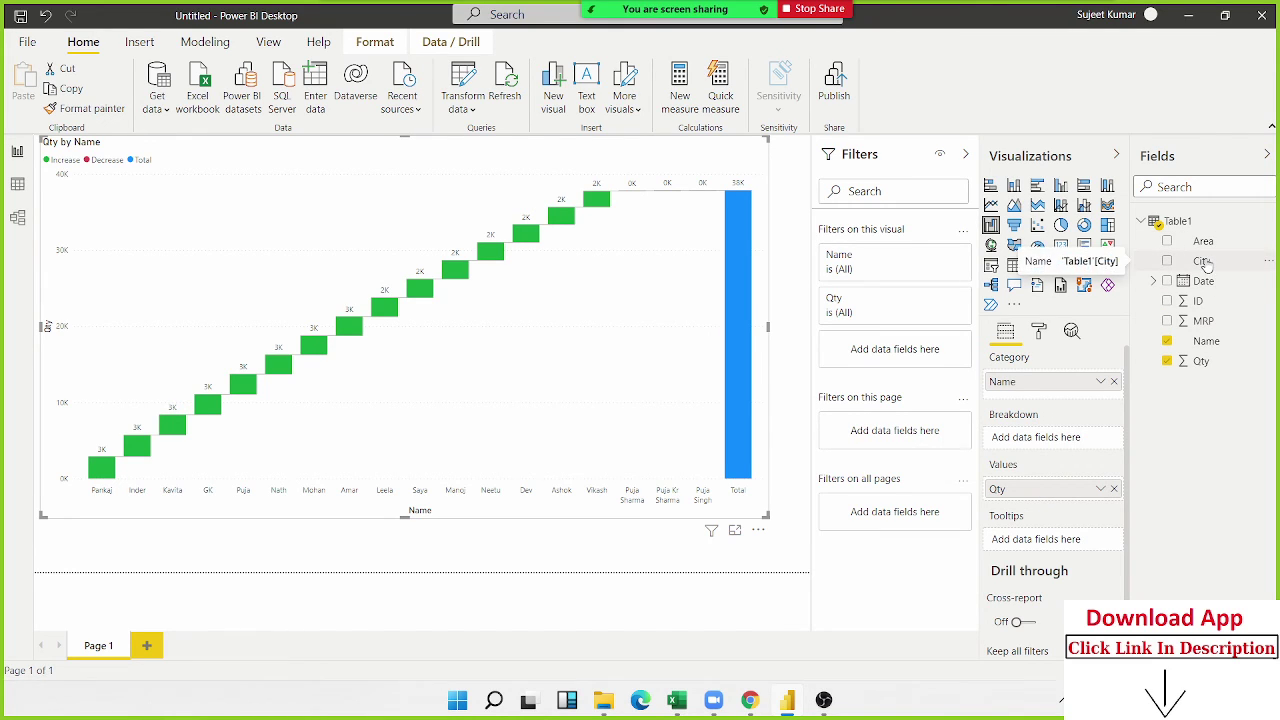
# Step: Place City in Category ahead of Name, then remove Name
pyautogui.moveTo(1207, 262); pyautogui.dragTo(1045, 398)
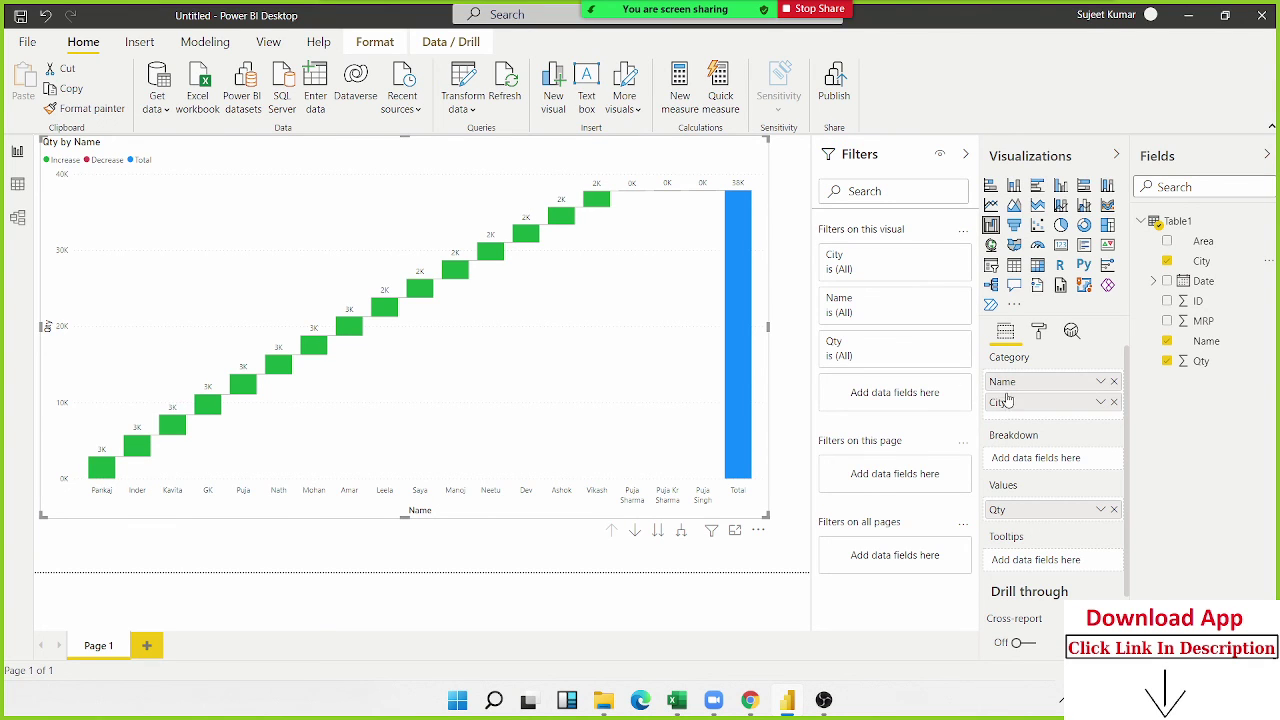
pyautogui.moveTo(1003, 403); pyautogui.dragTo(1005, 381)
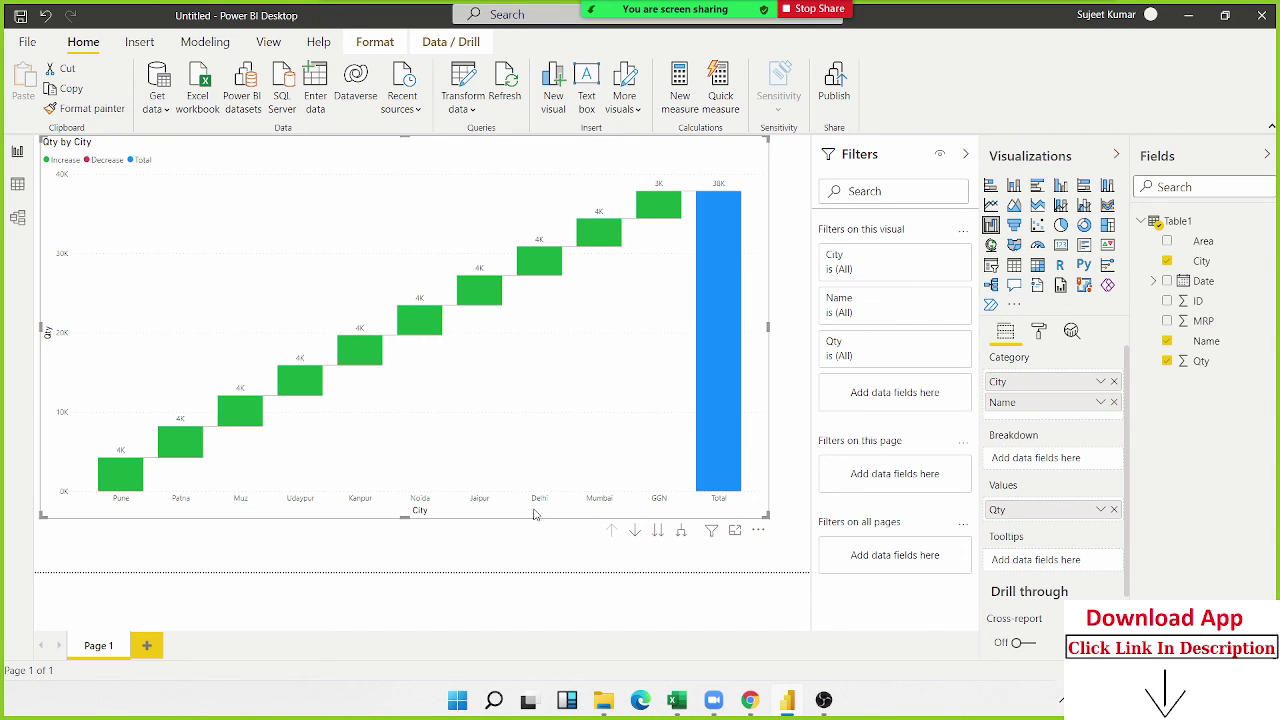
pyautogui.click(1114, 402)
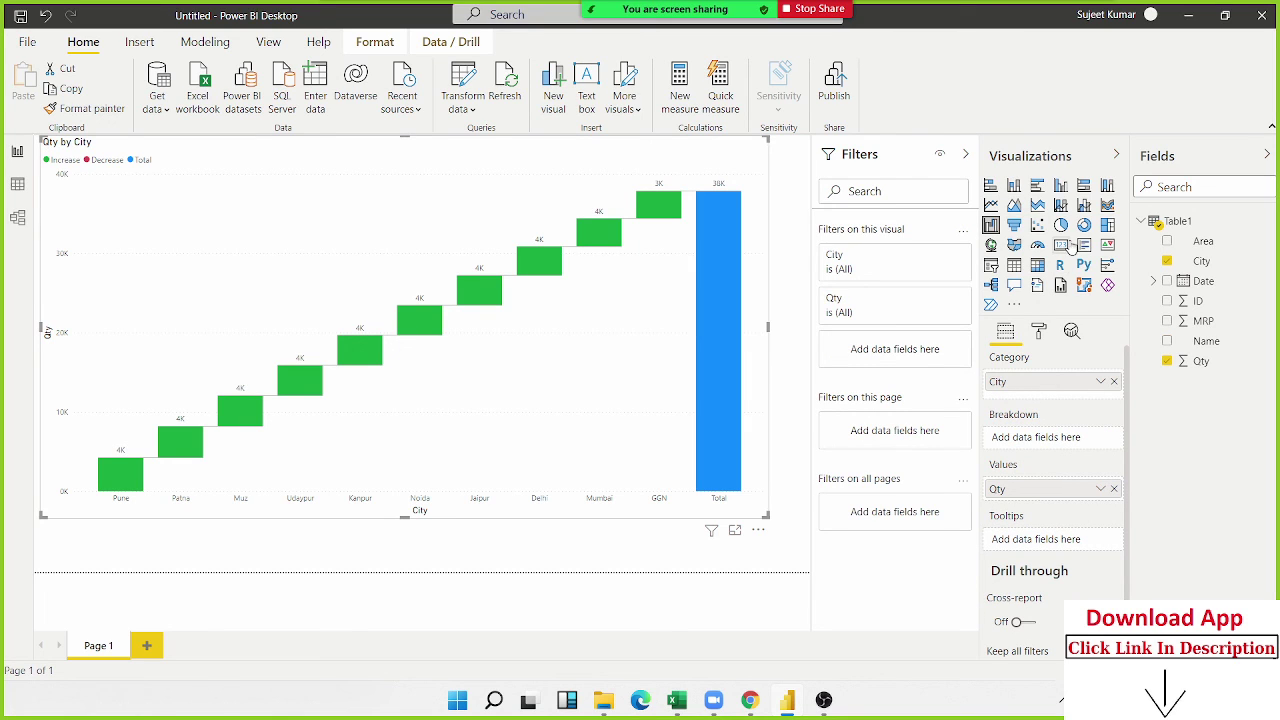